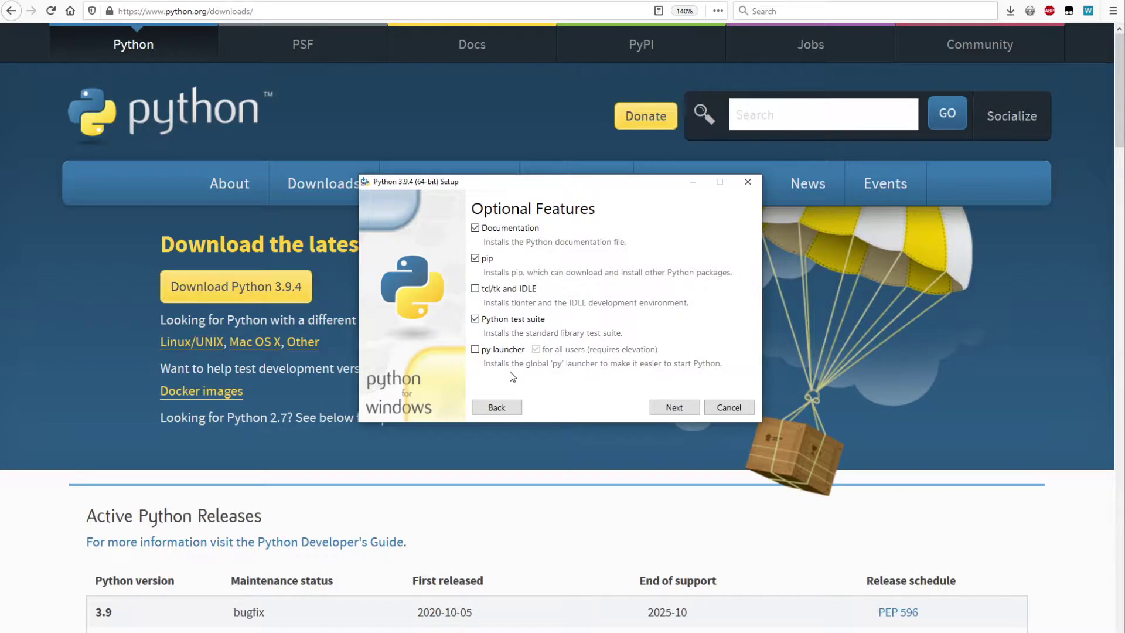
Install Python 3.9.4 with application shortcuts and Python added to the environment variables, then close the setup
click(674, 407)
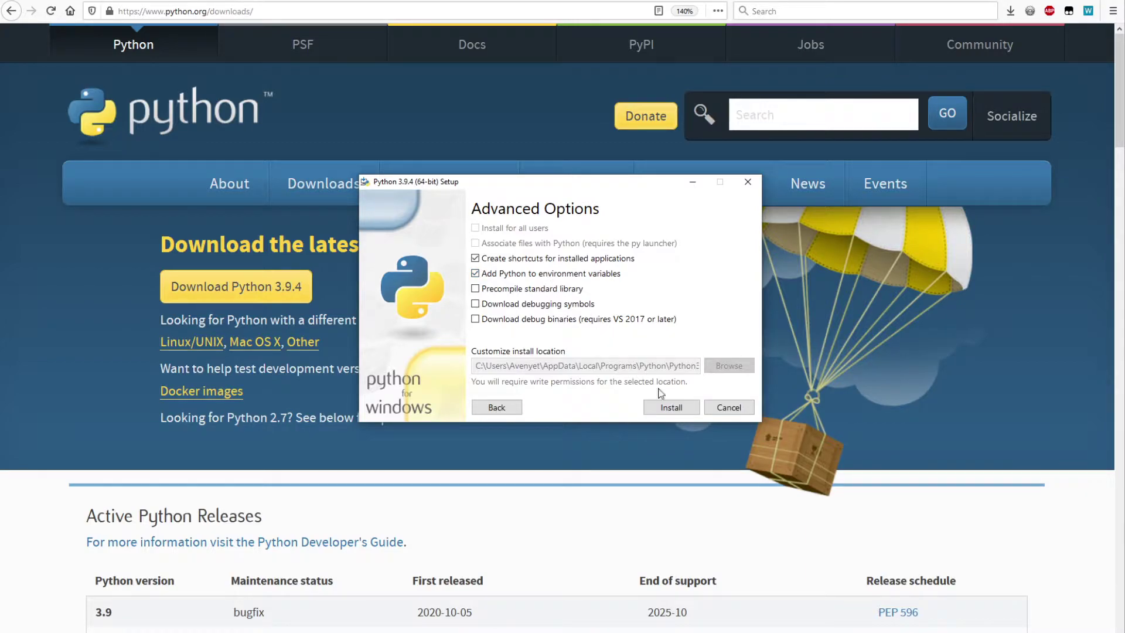
click(673, 408)
click(717, 409)
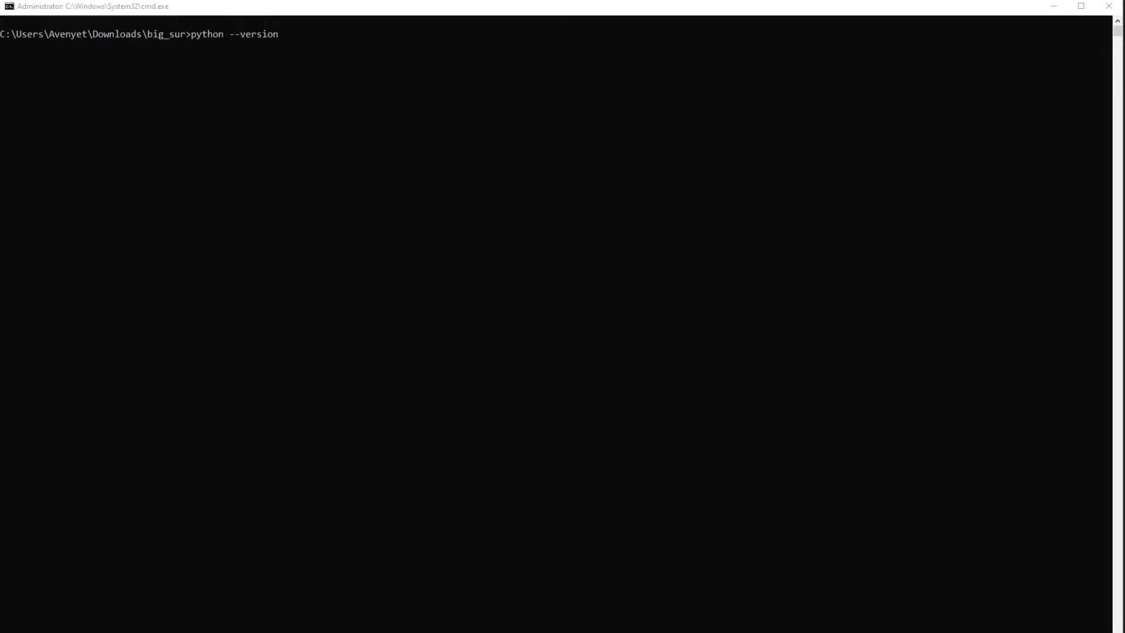
Check the installed Python version from the big_sur folder in Command Prompt and clear the console
click(174, 513)
key(Return)
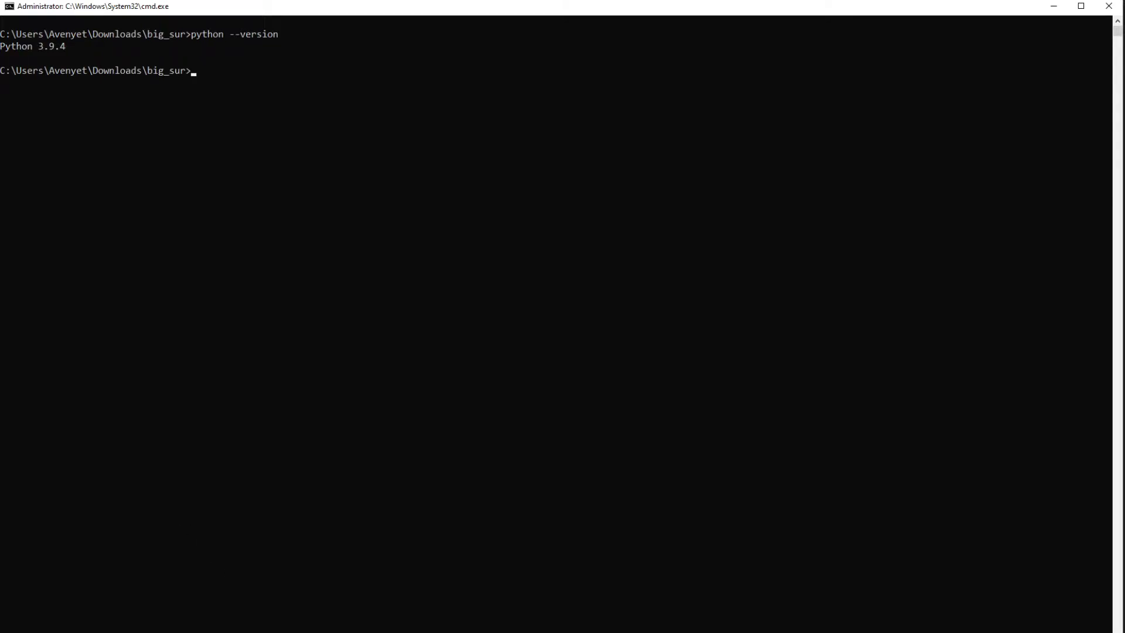
text(cls)
key(Return)
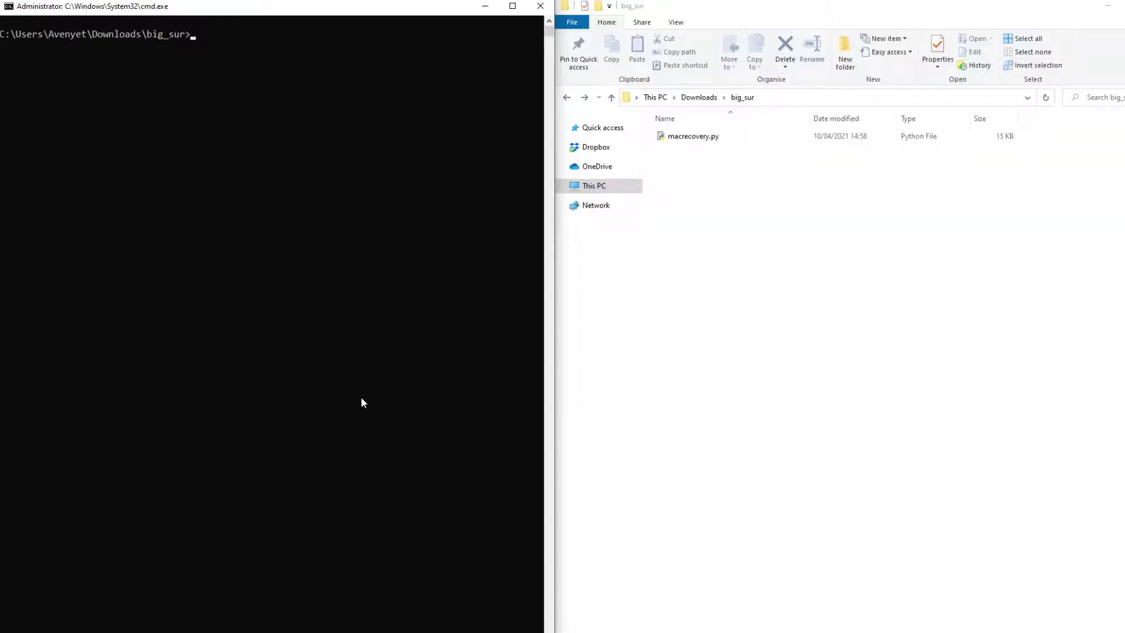
text(dir)
key(Return)
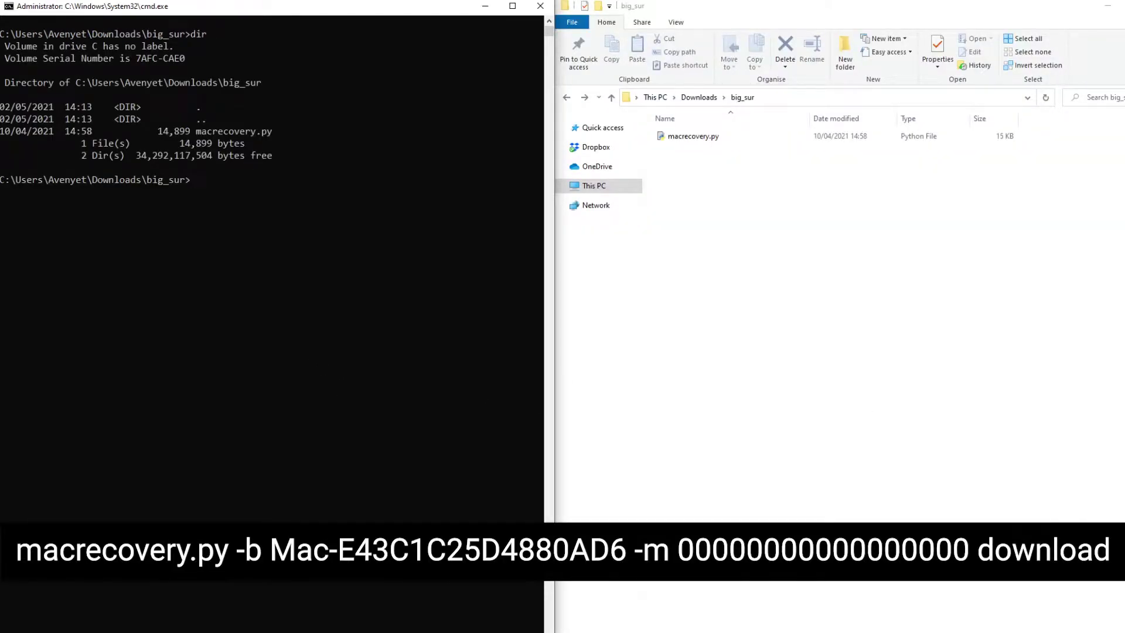
key(alt+Tab)
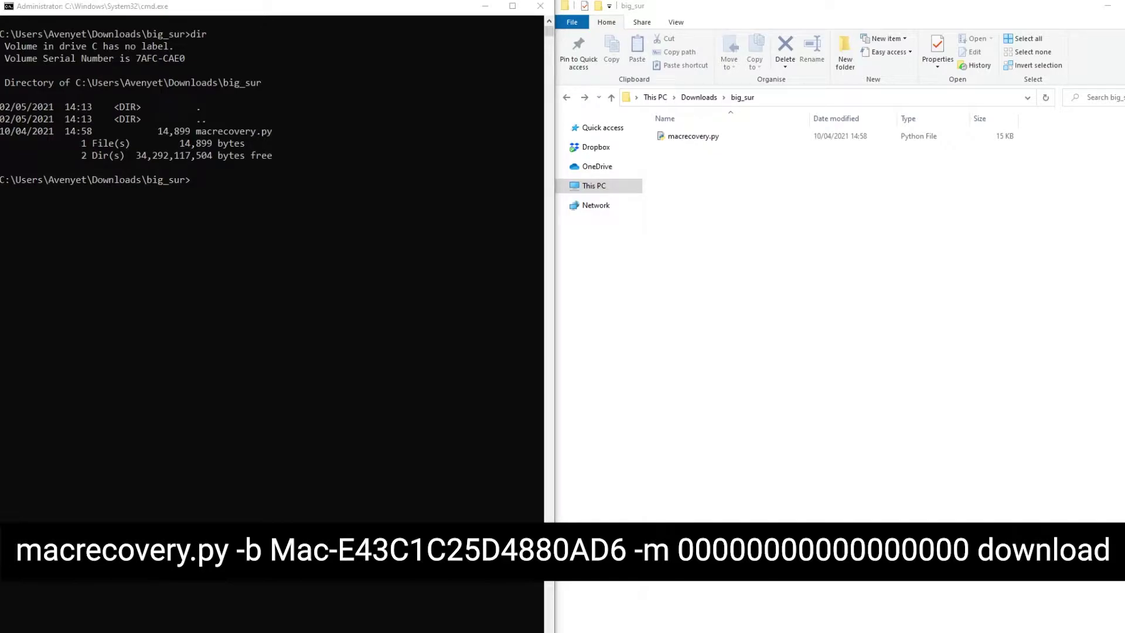
click(287, 226)
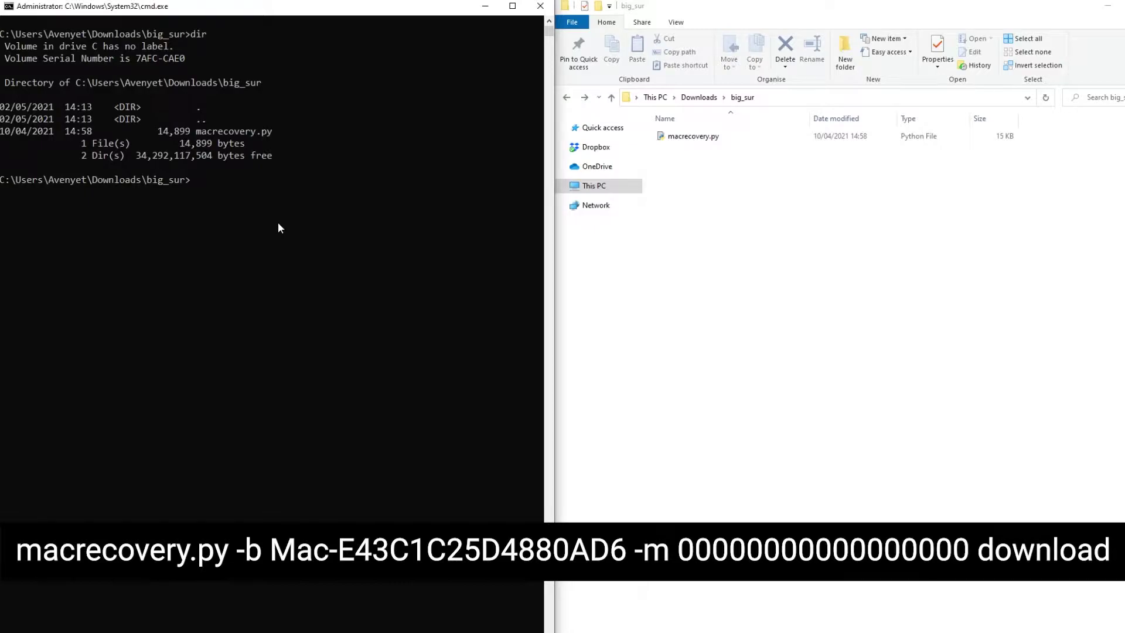
right_click(202, 178)
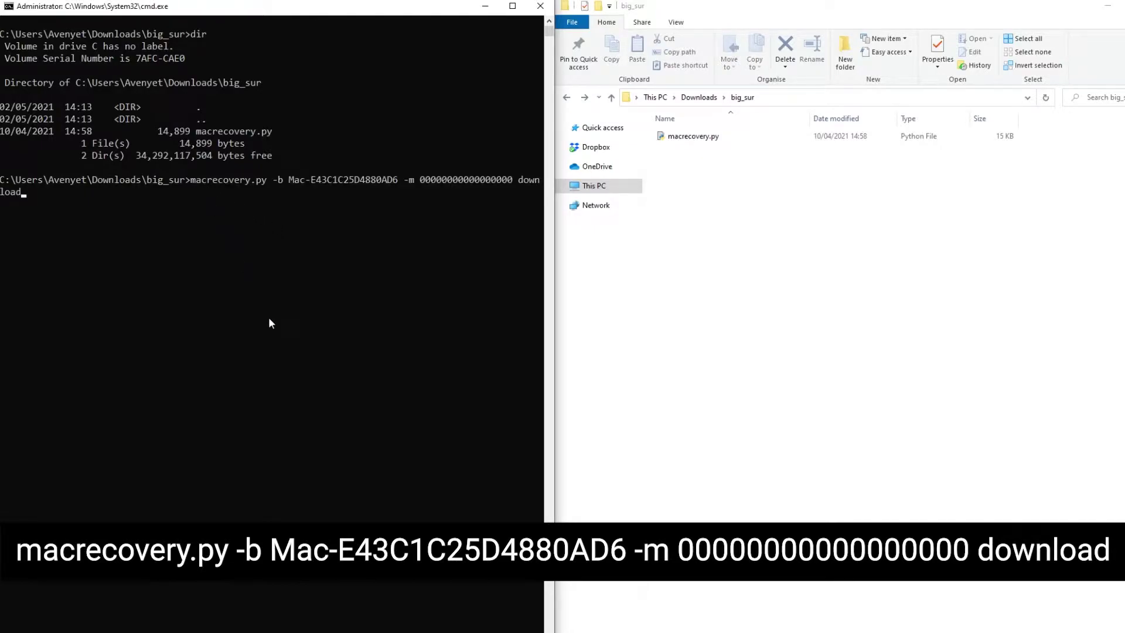
key(Return)
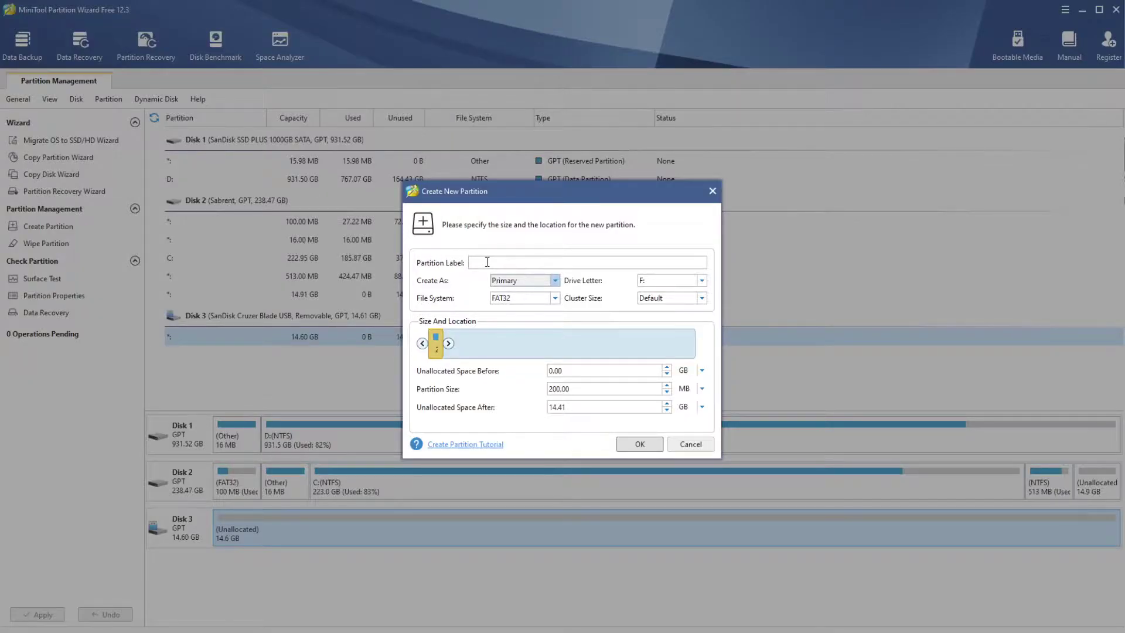
Create a 200 MB primary FAT32 partition labelled EFI on Disk 3 in MiniTool Partition Wizard and apply the pending changes
text(FI)
click(639, 444)
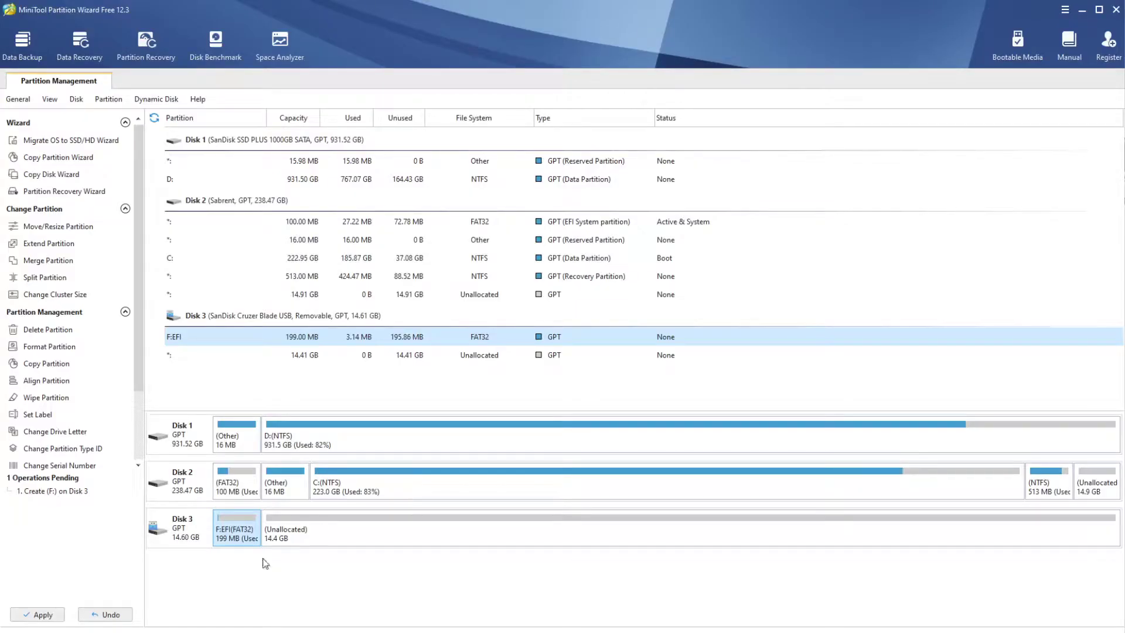
click(41, 619)
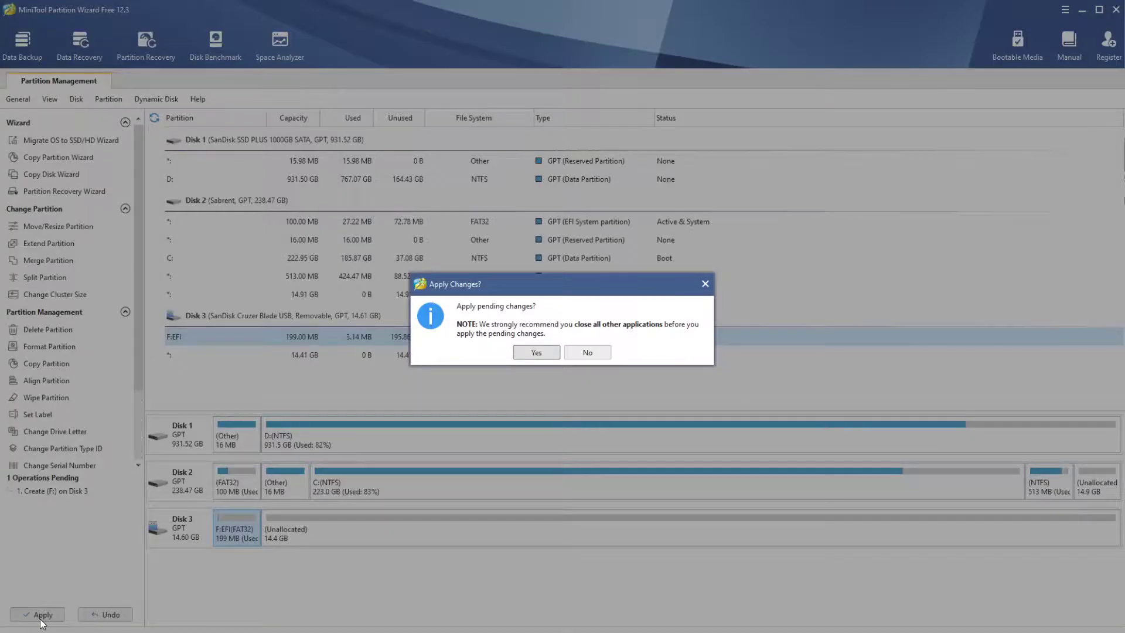
click(534, 354)
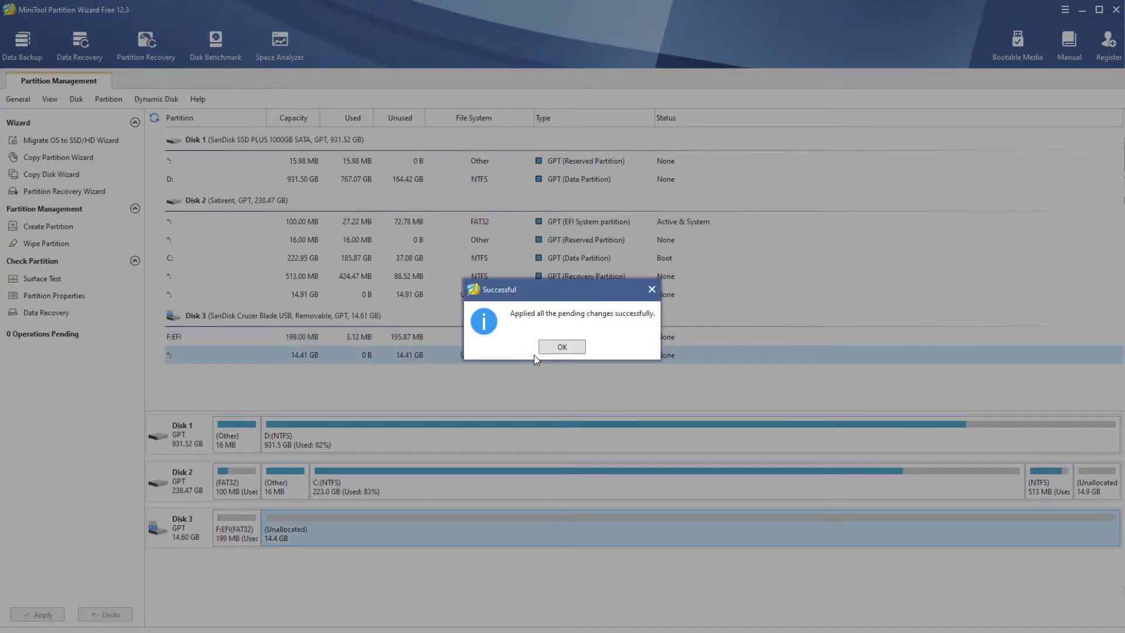
click(583, 352)
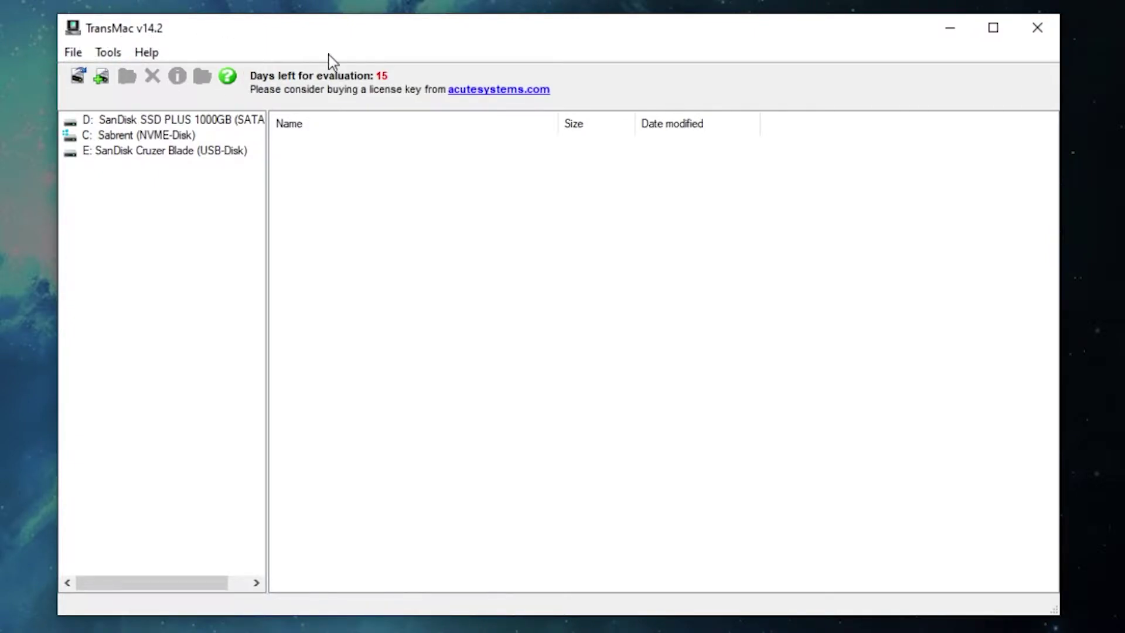
Restore BaseSystem.dmg from the big_sur folder onto the E: SanDisk Cruzer Blade USB disk in TransMac, accepting the overwrite
right_click(123, 158)
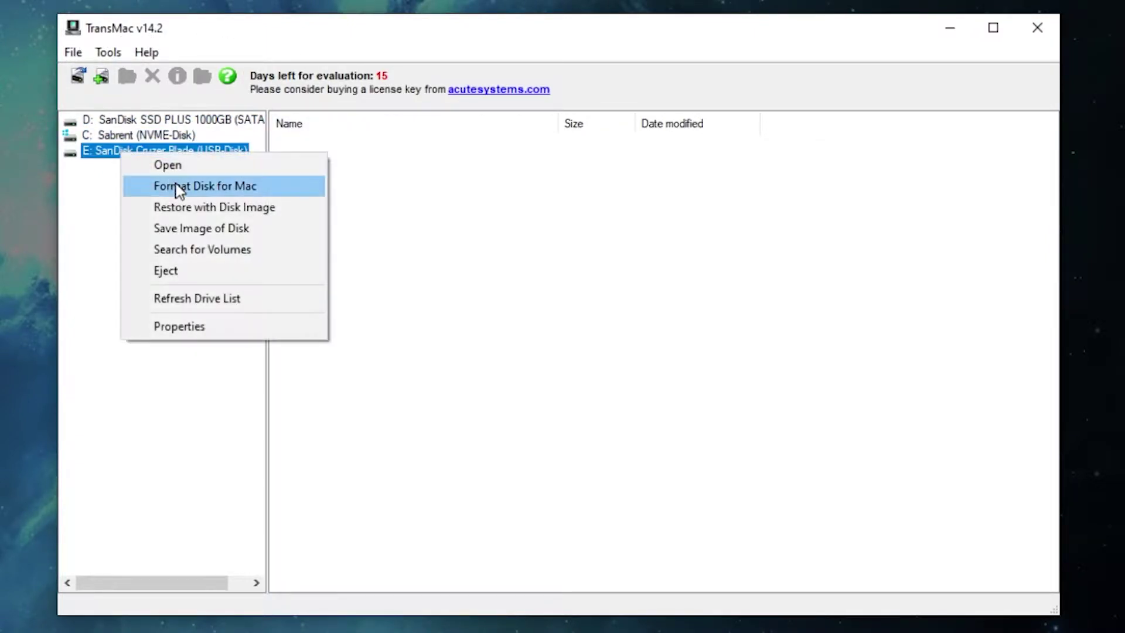
click(201, 211)
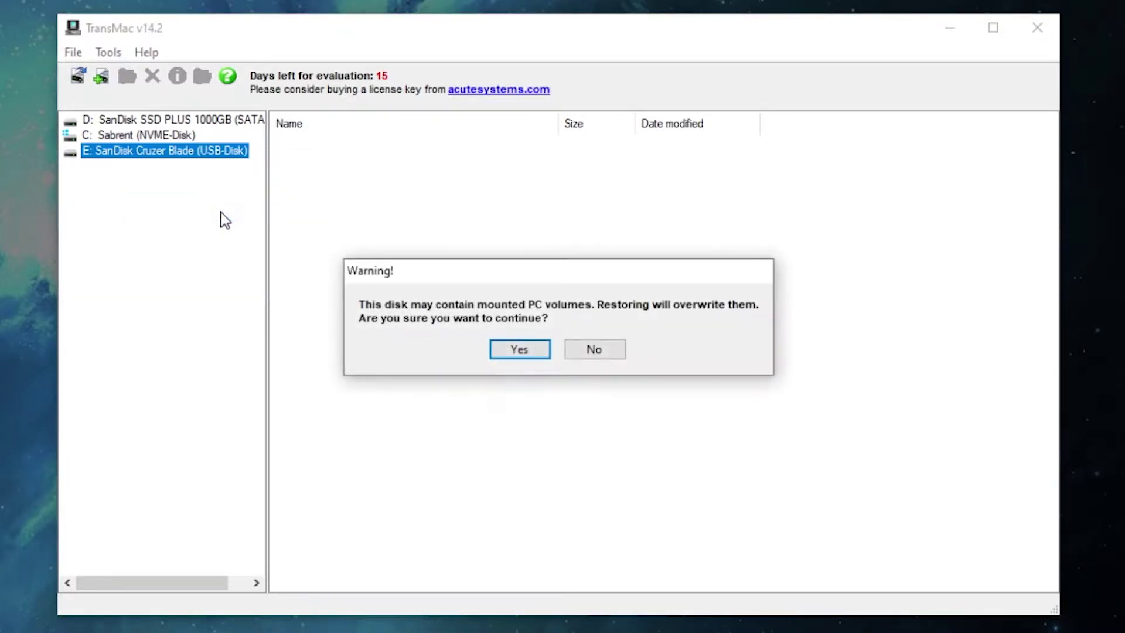
click(533, 353)
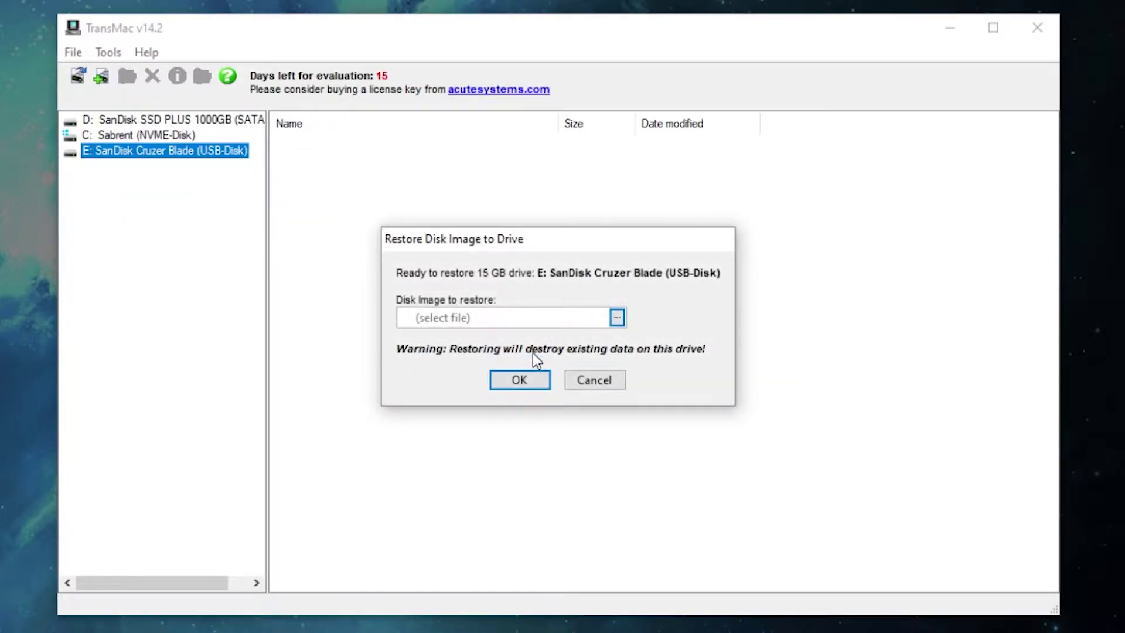
click(617, 319)
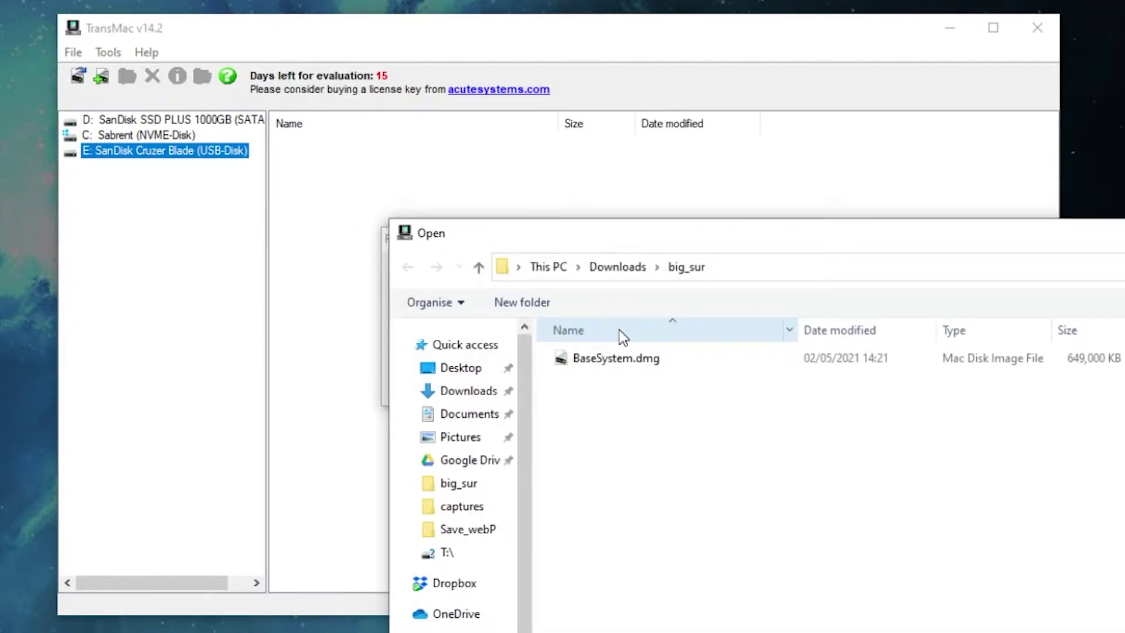
double_click(622, 361)
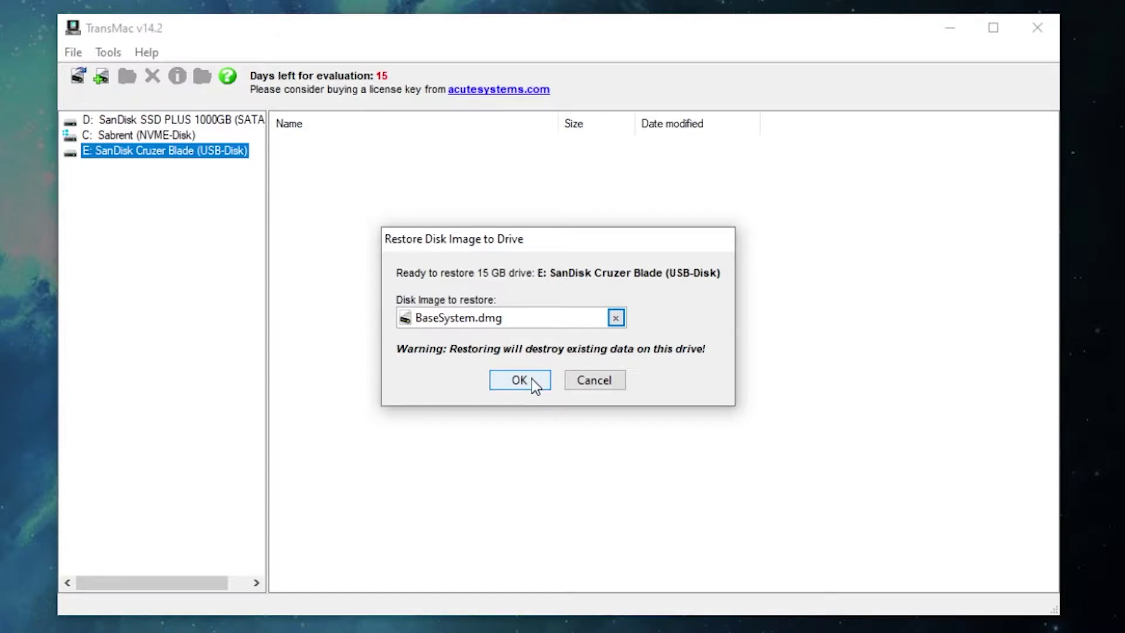
click(520, 380)
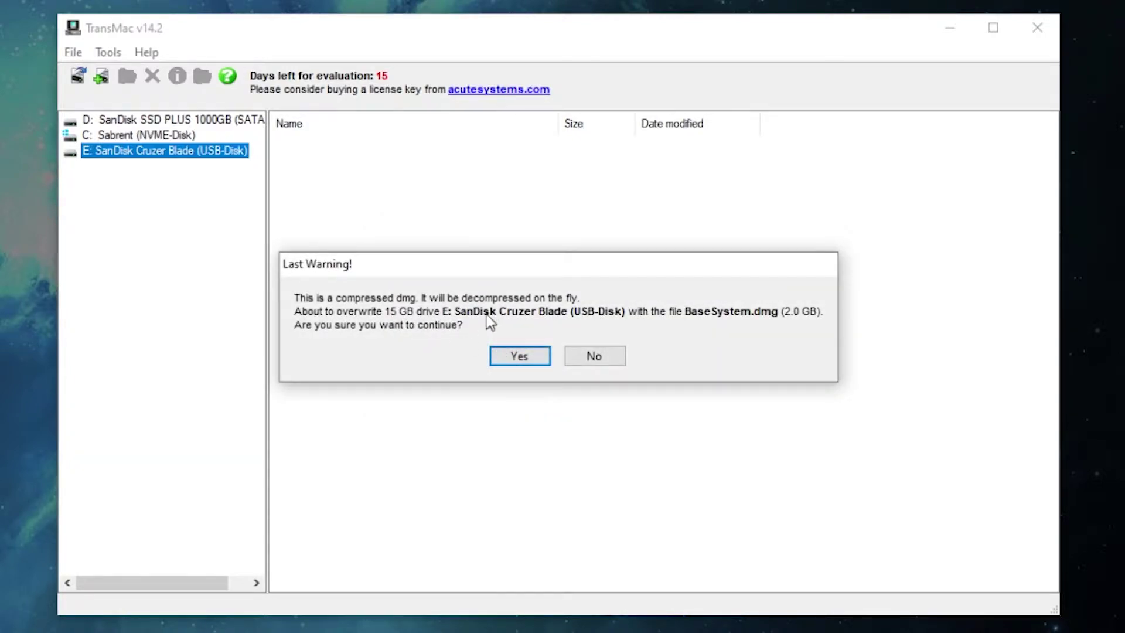
click(520, 361)
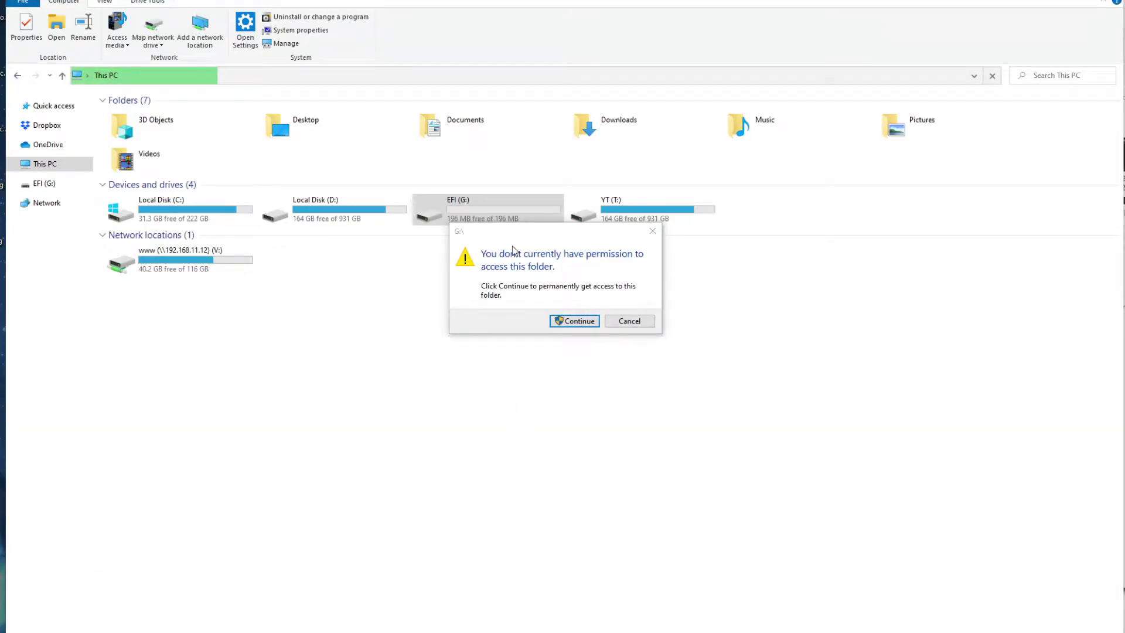
Dismiss the access request for the EFI (G:) drive and run Explorer++.exe from the explorer++_1.3.5_x64 folder as administrator
click(629, 322)
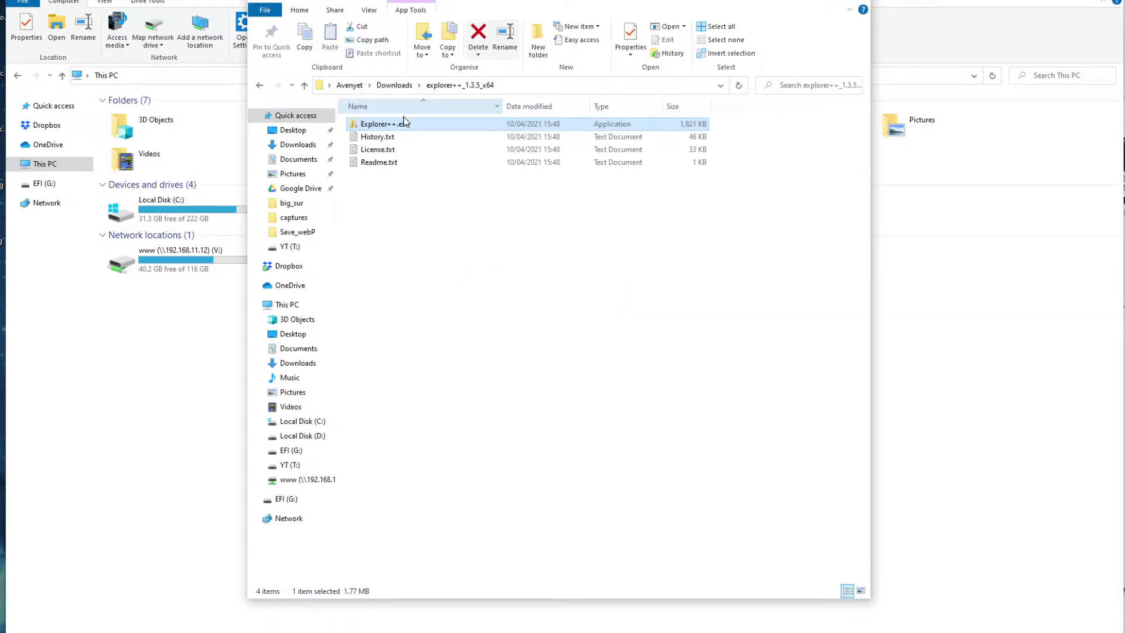
right_click(398, 127)
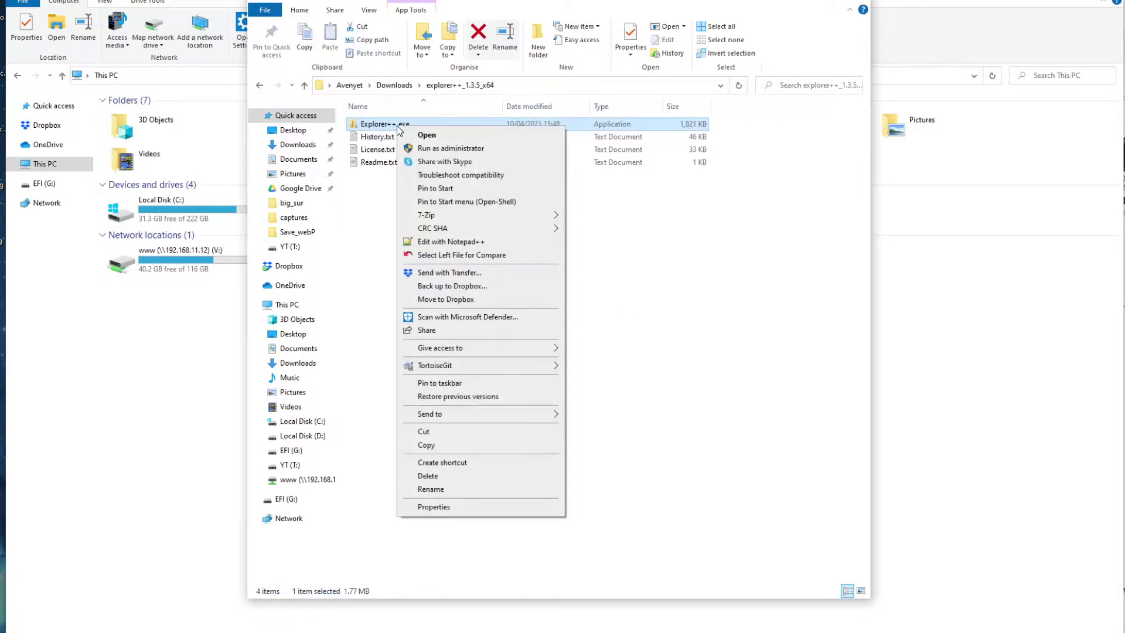
click(447, 150)
click(508, 431)
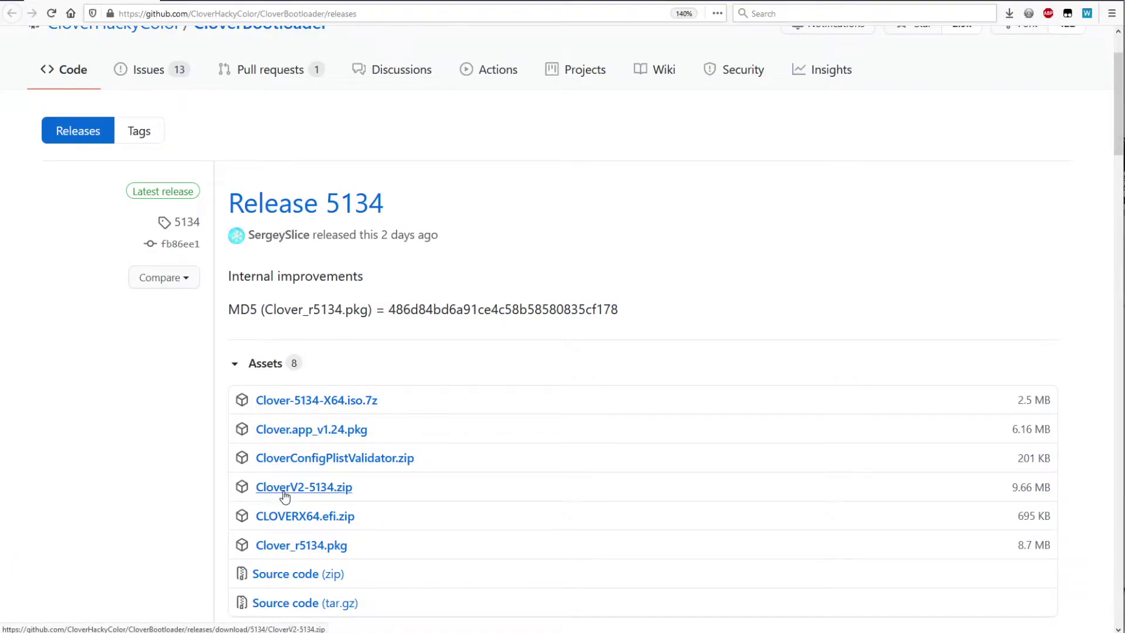
Download CloverV2-5134.zip from the Clover releases page and copy the EFI folder from CloverV2 to the EFI (G:) drive in Explorer++
click(329, 499)
click(558, 353)
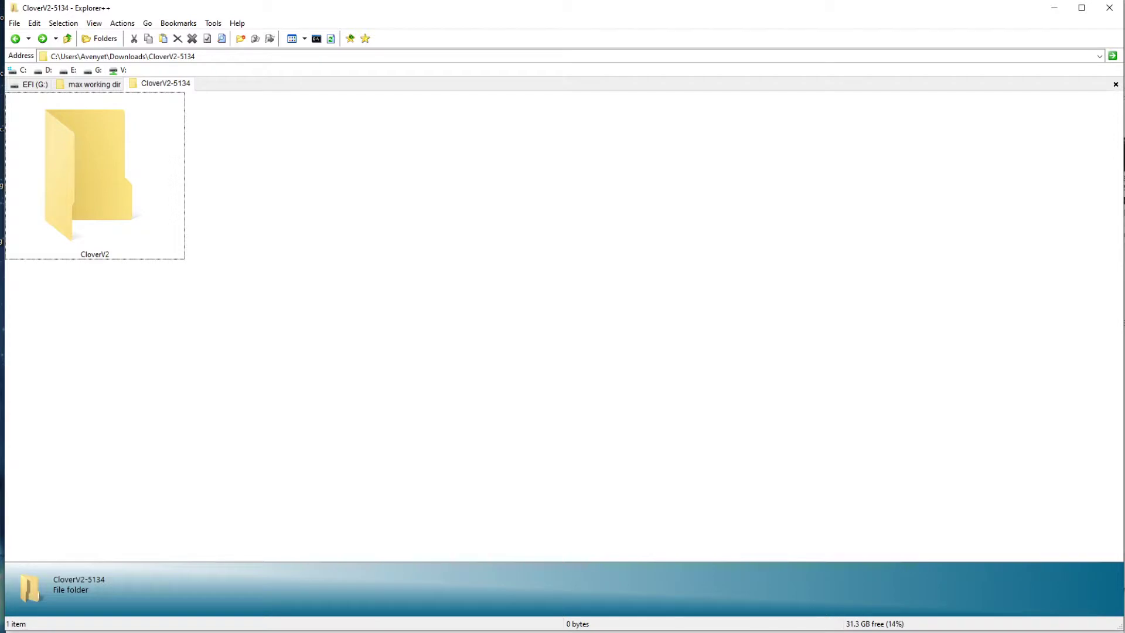
double_click(94, 236)
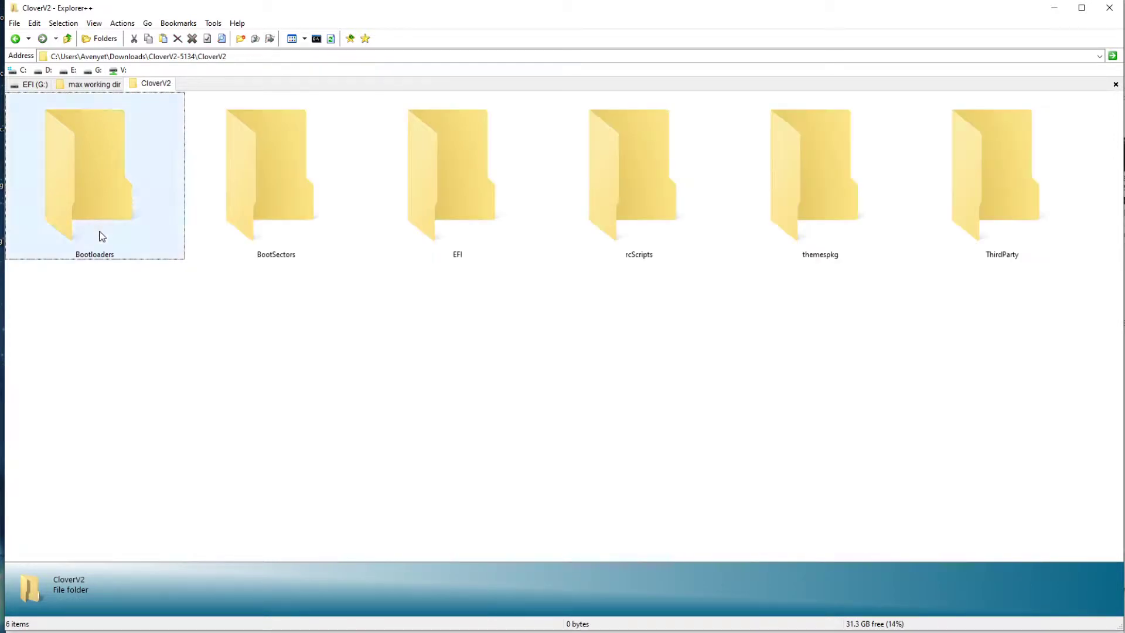
click(462, 193)
click(36, 83)
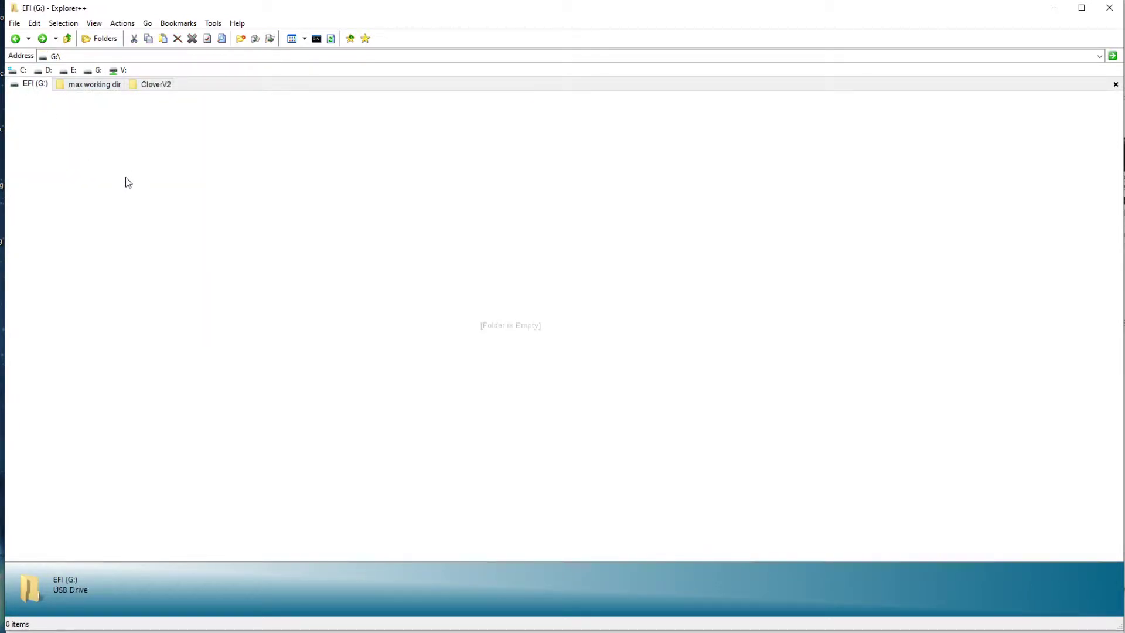
key(ctrl+v)
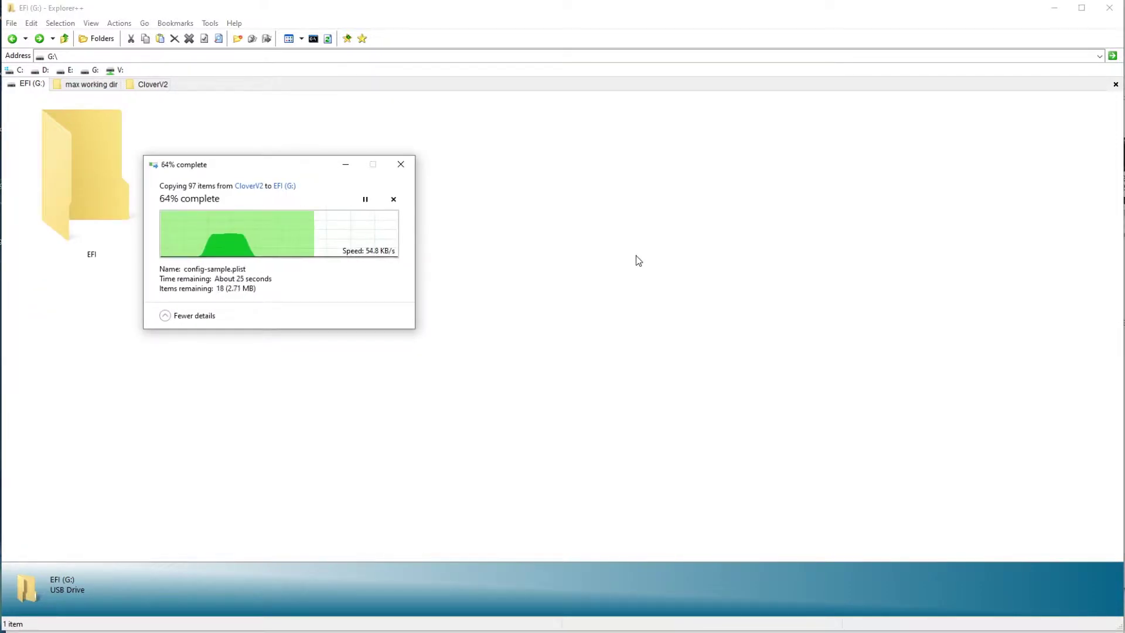
Rename config-sample.plist in the G:\EFI\CLOVER folder as config.plist
double_click(85, 168)
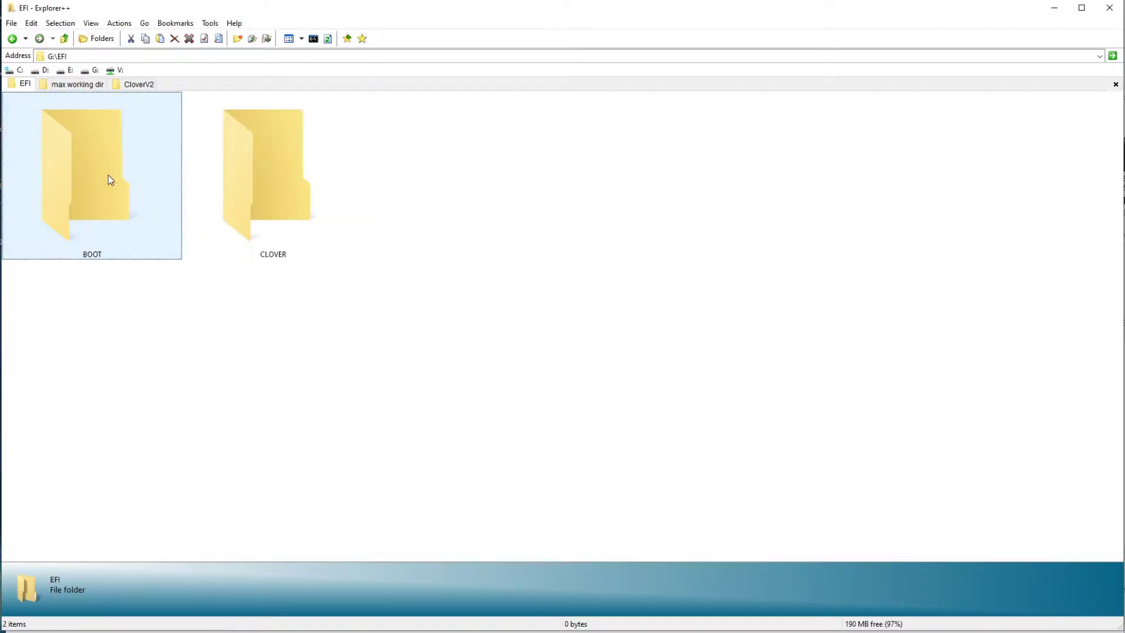
double_click(275, 183)
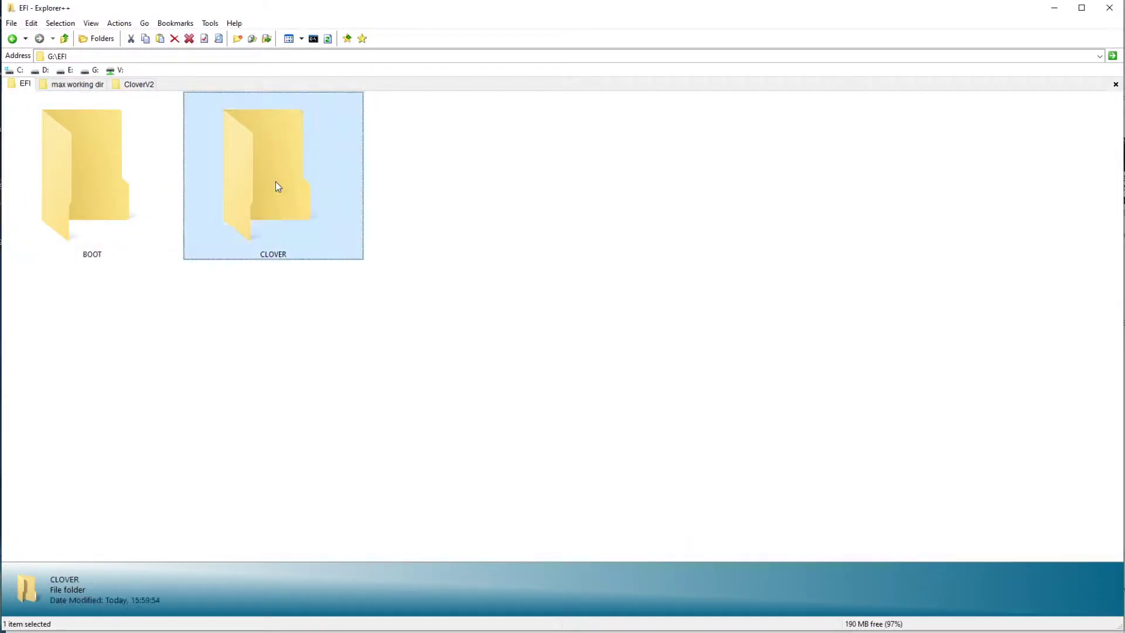
click(867, 411)
click(817, 436)
drag(831, 453, 806, 453)
key(BackSpace)
key(Return)
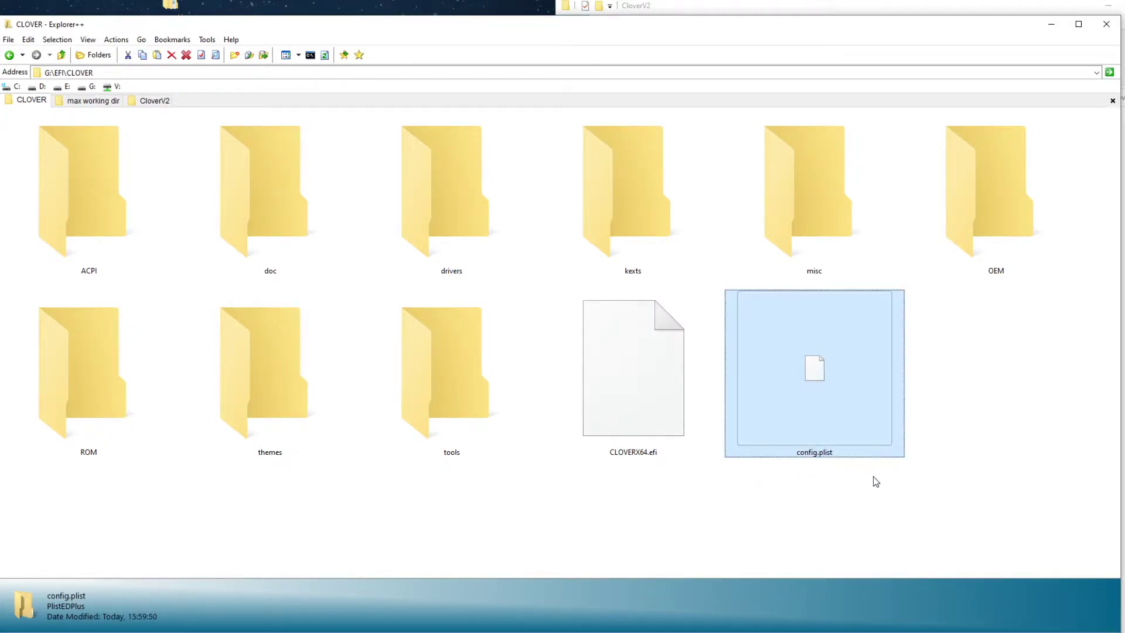
click(874, 477)
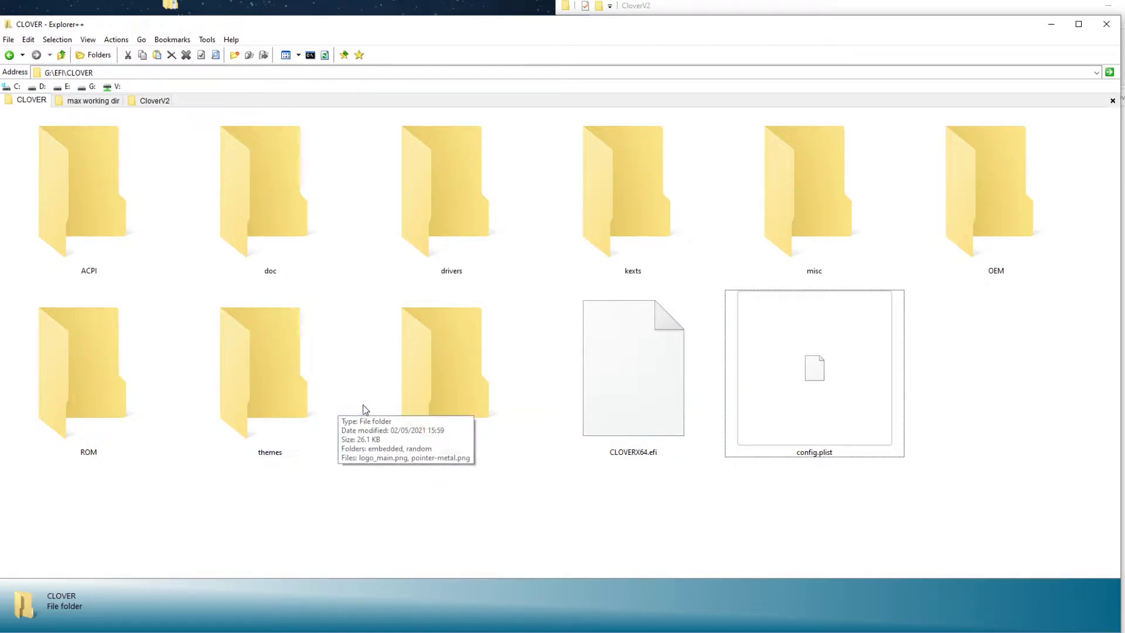
Copy the AppleALC, Lilu, USBInjectAll, VirtualSMC and WhateverGreen kexts from EFI-version 3's CLOVER\kexts\Other folder into G:\EFI\CLOVER\kexts\Other
double_click(633, 247)
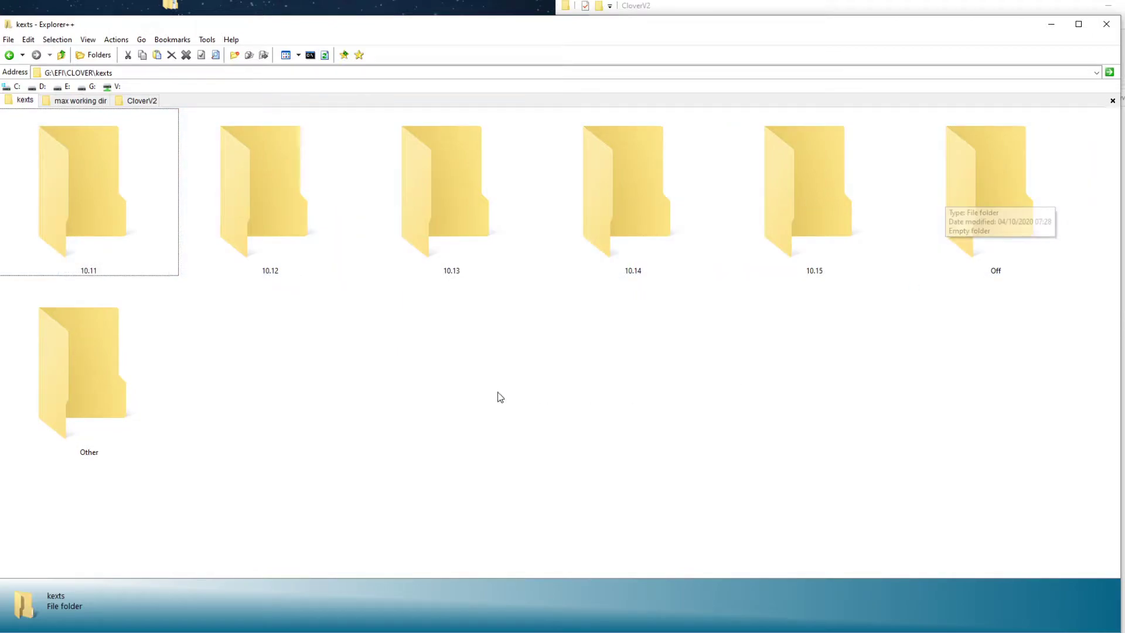
double_click(102, 370)
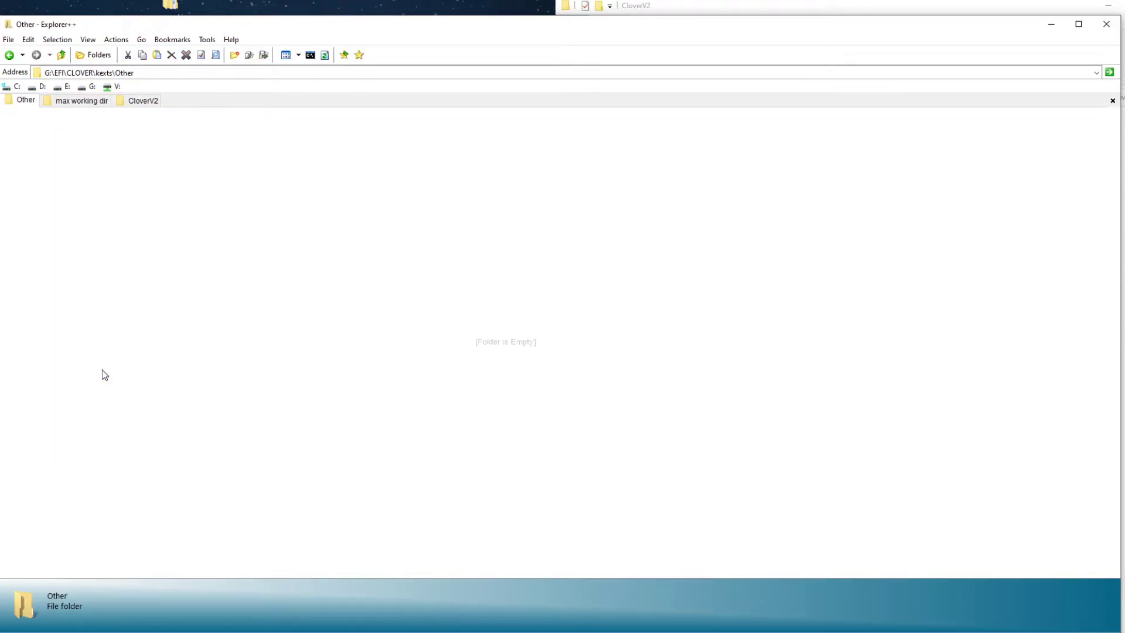
click(80, 102)
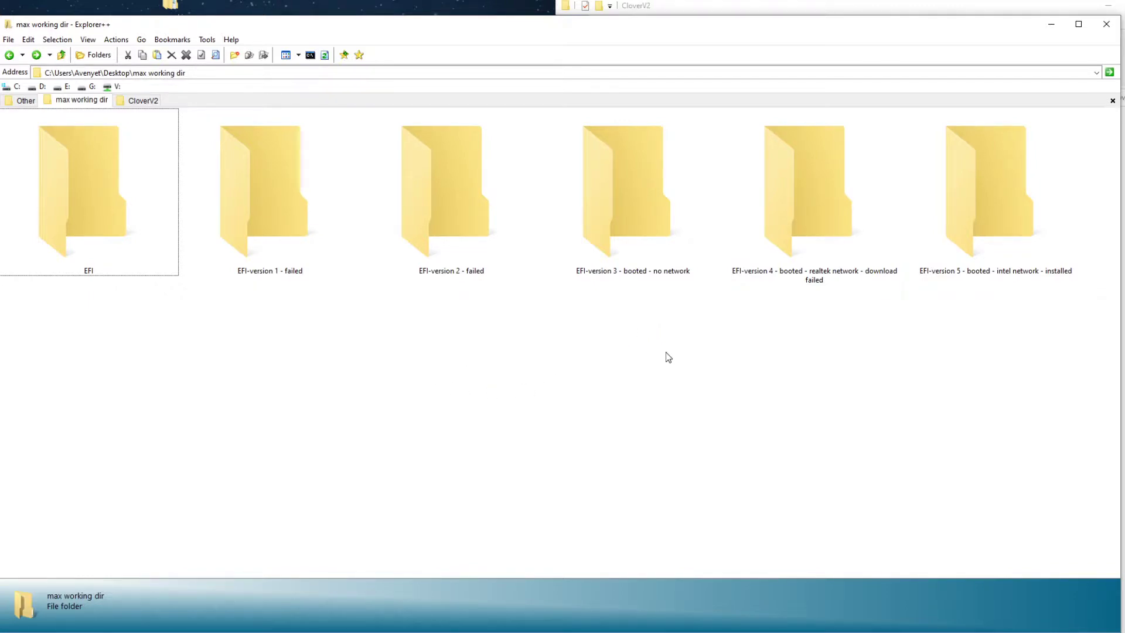
click(641, 214)
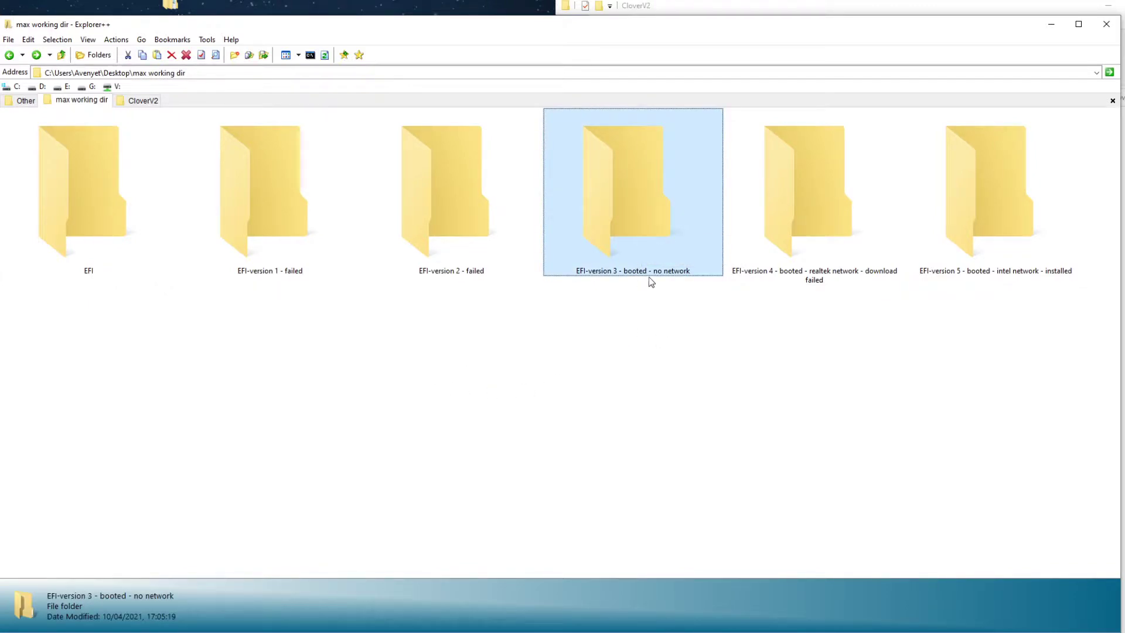
double_click(632, 202)
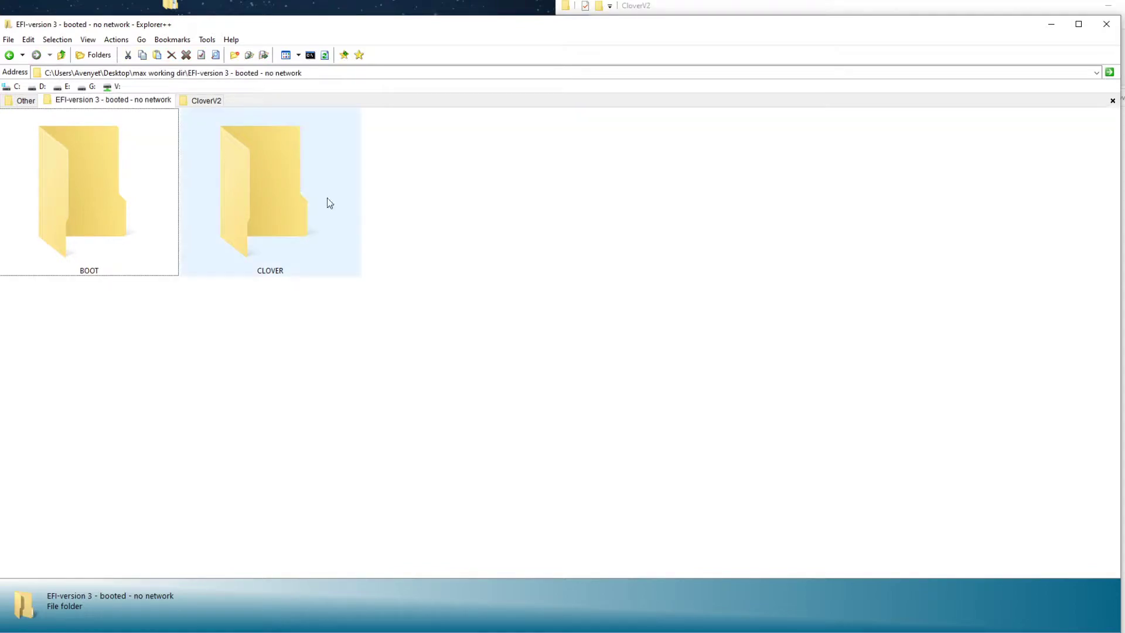
click(277, 196)
double_click(276, 196)
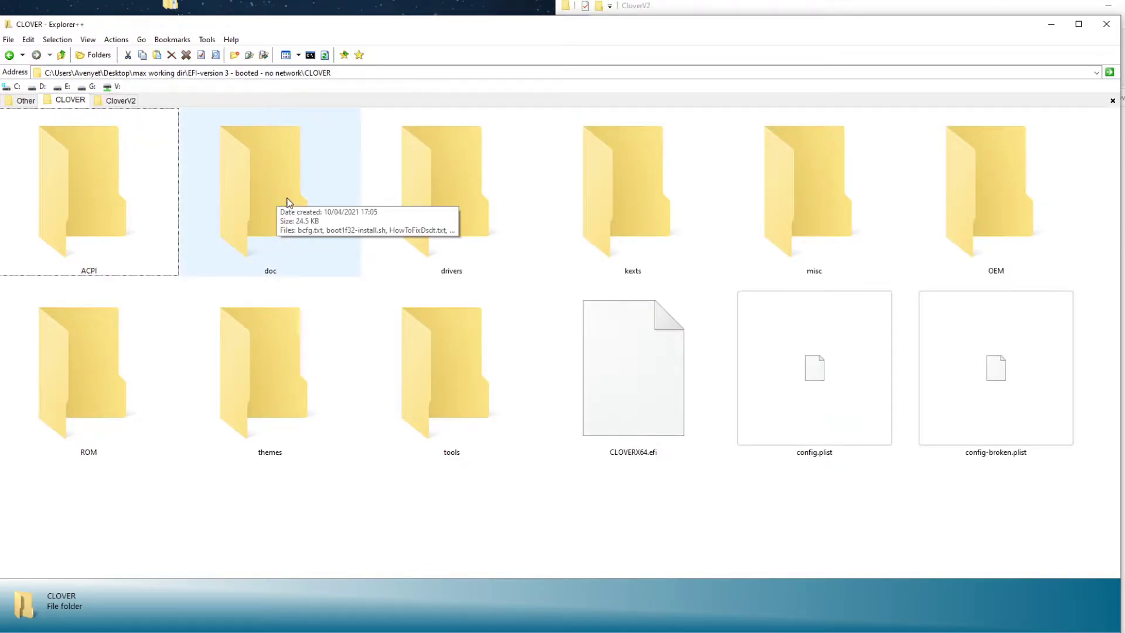
click(601, 206)
double_click(599, 206)
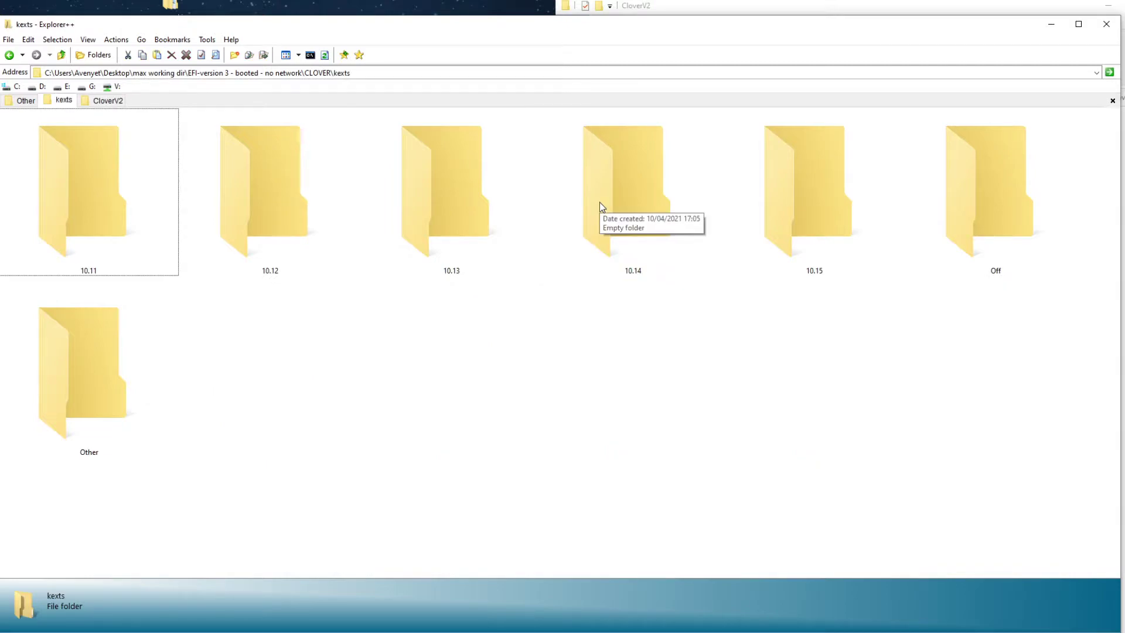
double_click(114, 370)
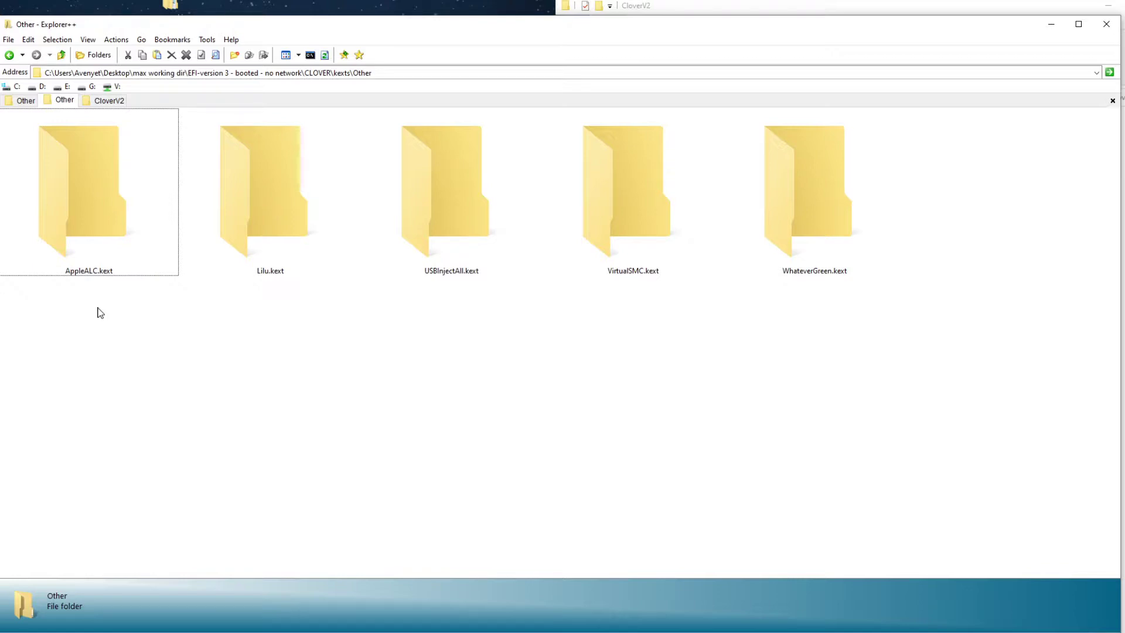
drag(100, 314, 768, 186)
right_click(613, 193)
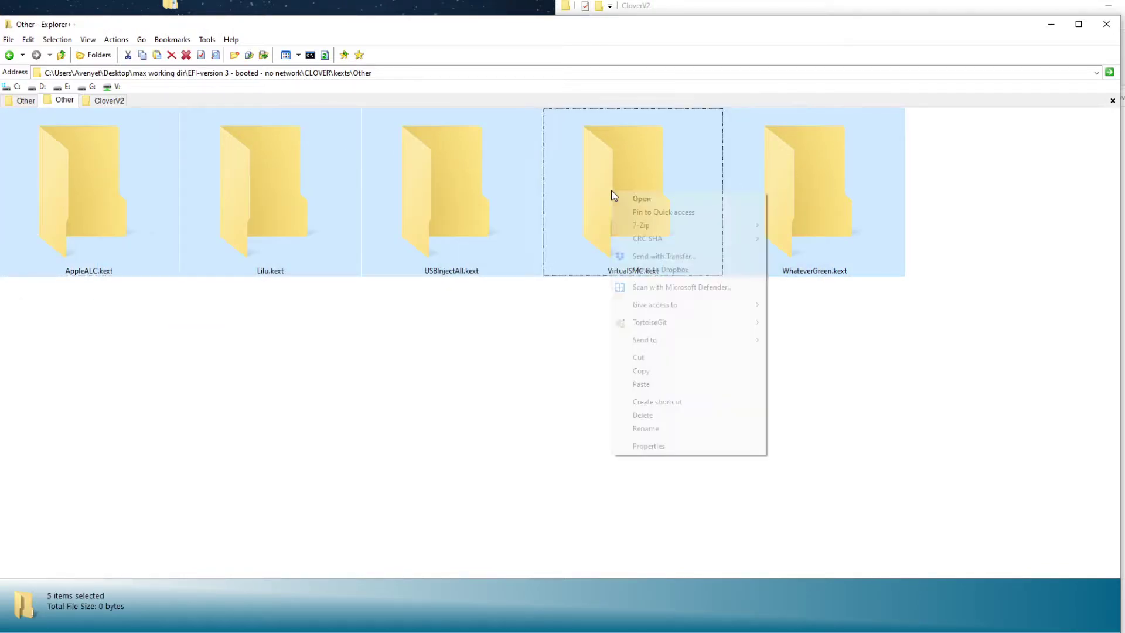
click(642, 370)
click(638, 376)
click(21, 101)
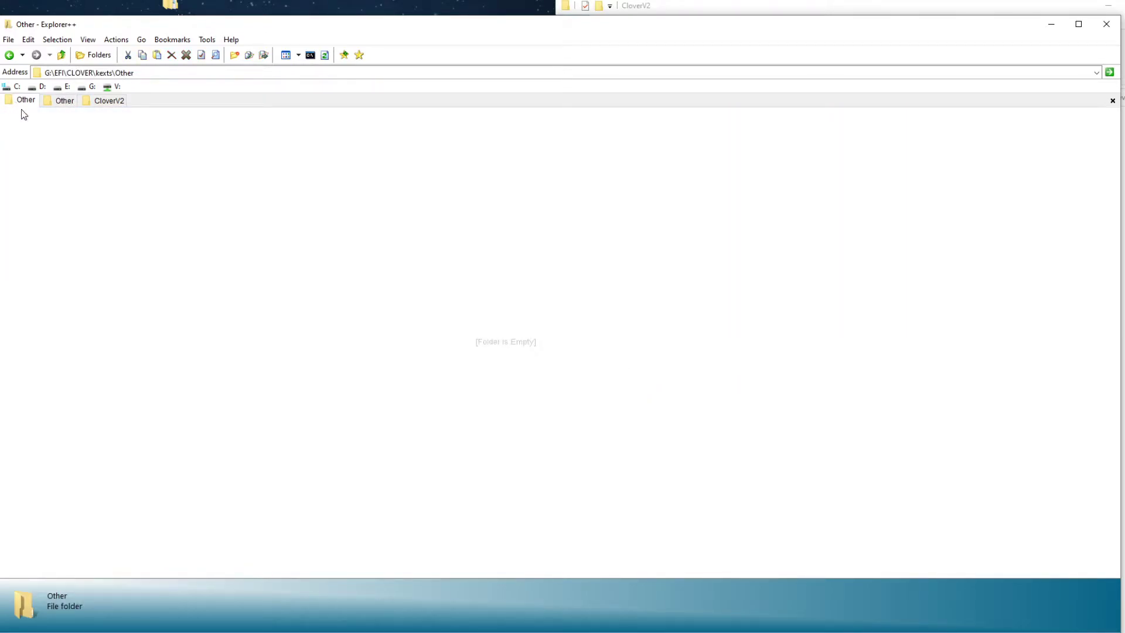
right_click(146, 184)
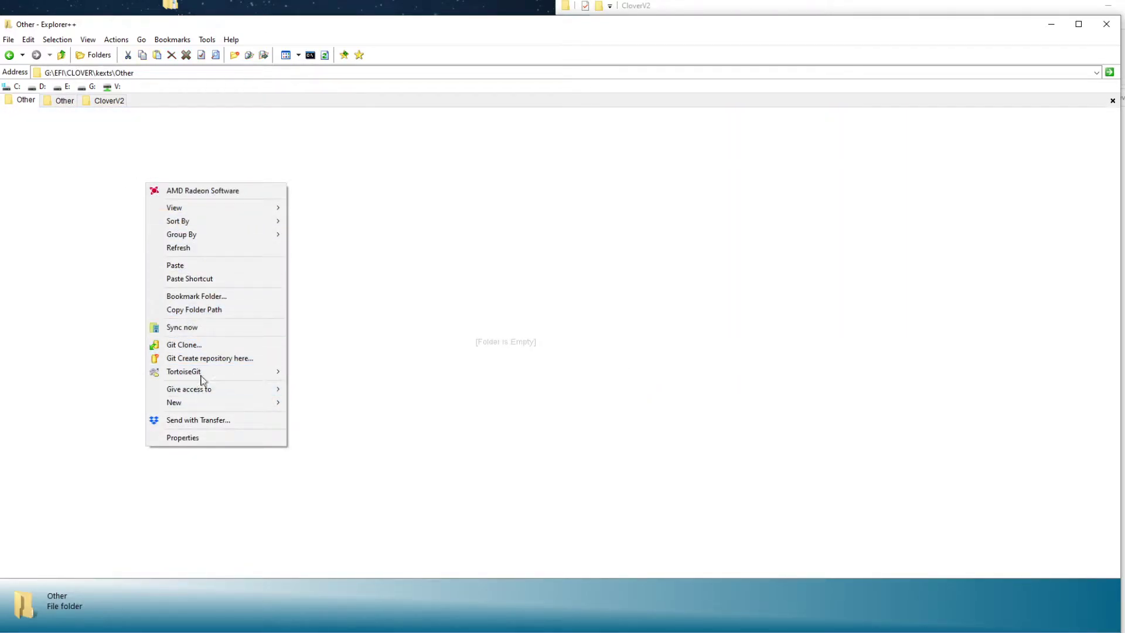
click(210, 269)
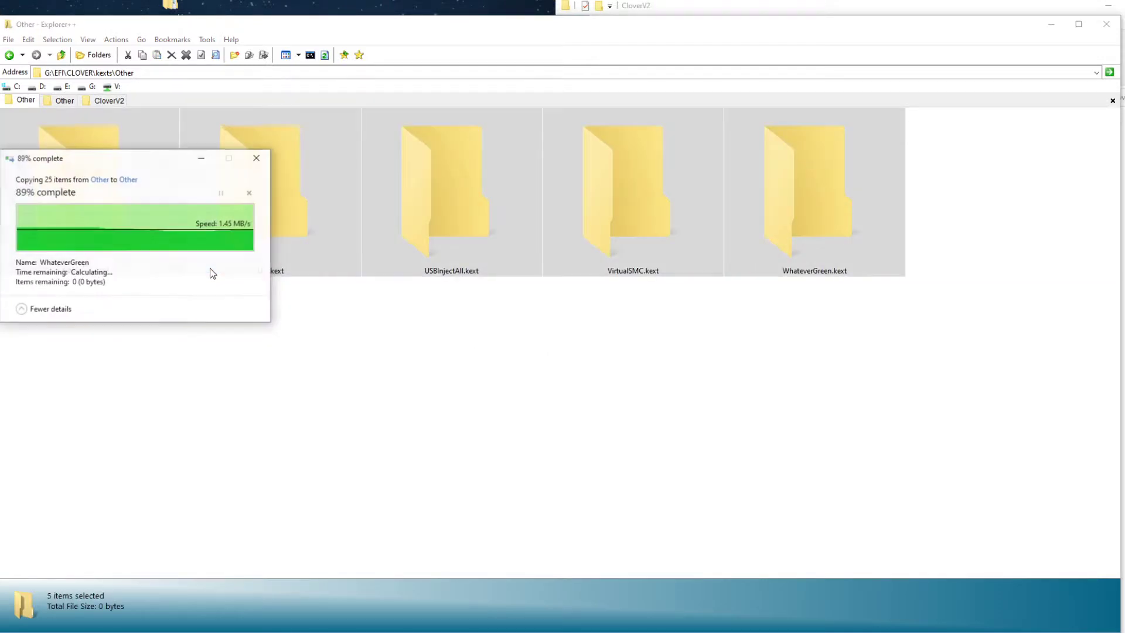
click(415, 375)
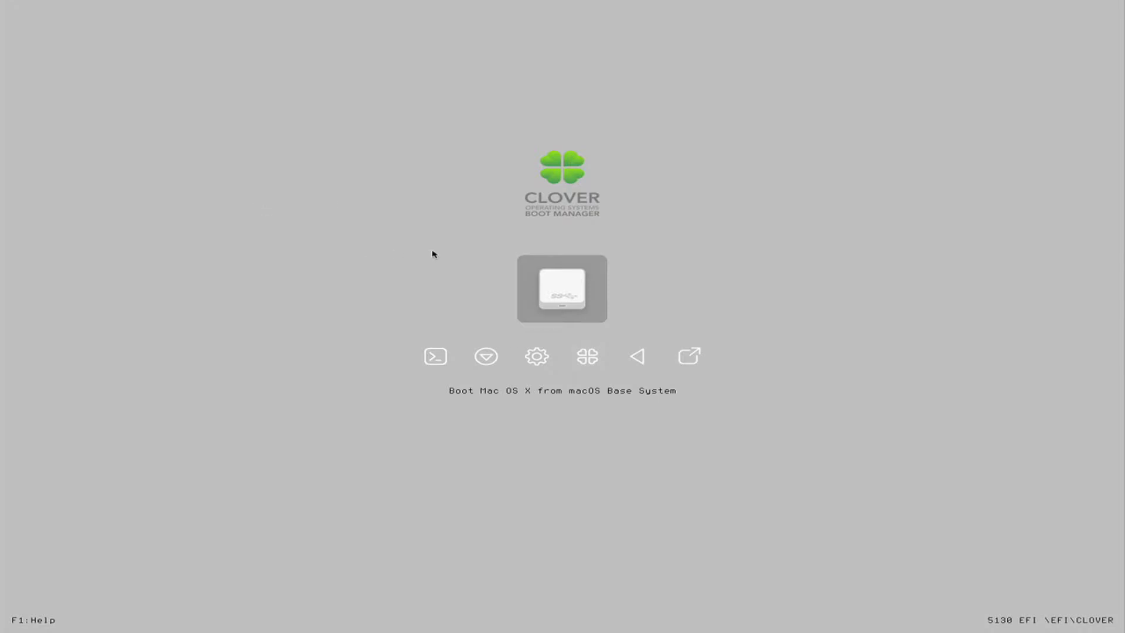
Boot the macOS Base System from Clover and begin reinstalling macOS Big Sur, continuing past the installer's welcome screen
double_click(570, 282)
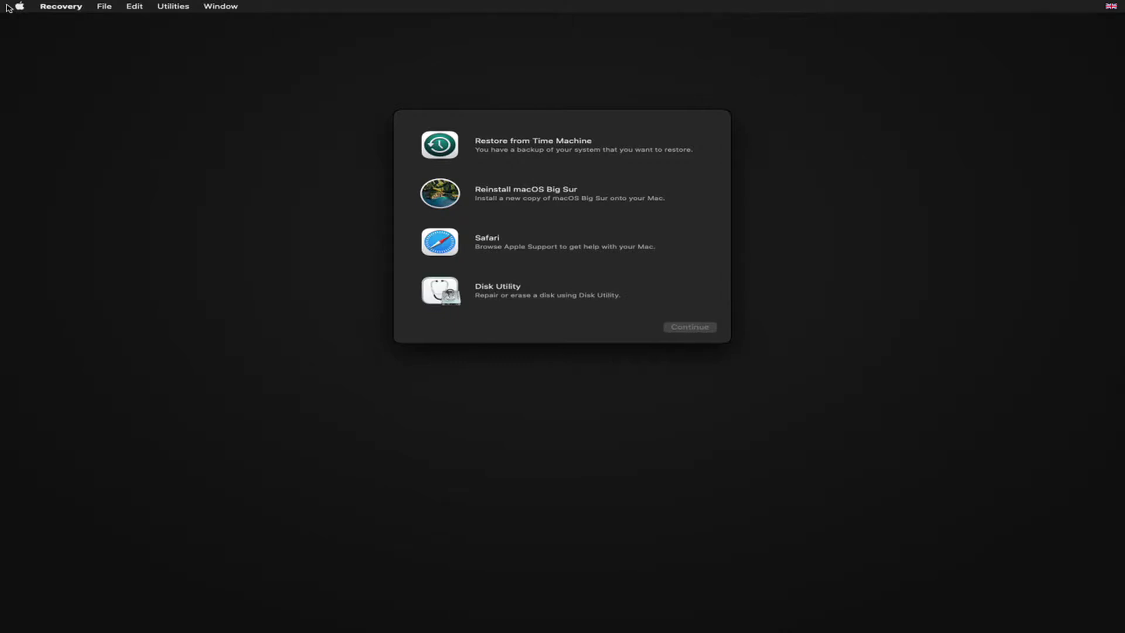
click(528, 193)
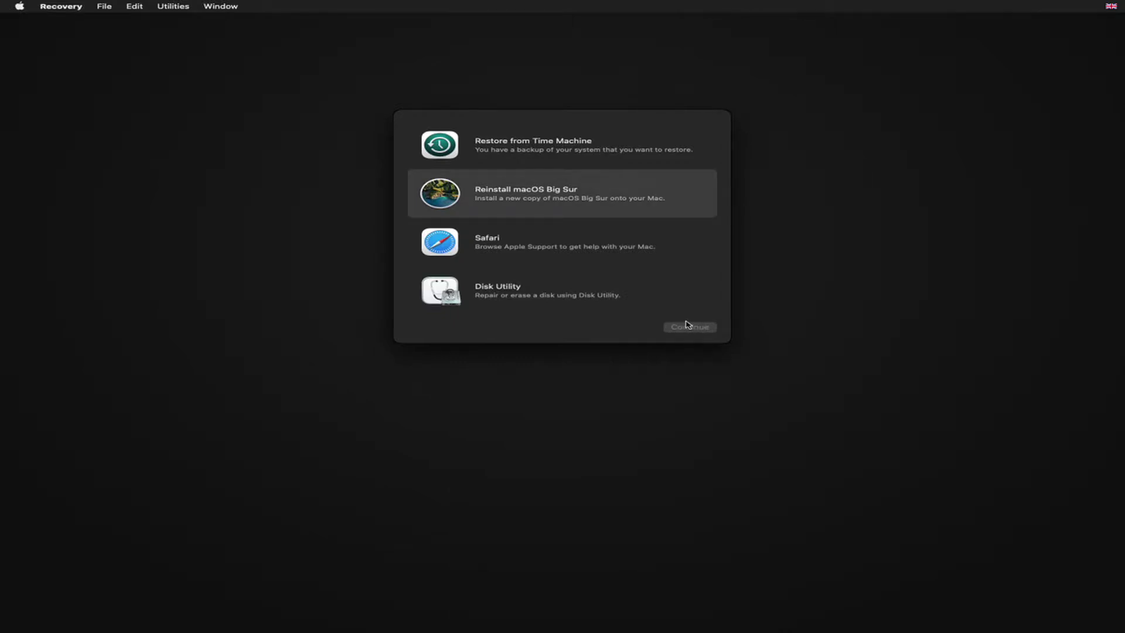
click(686, 326)
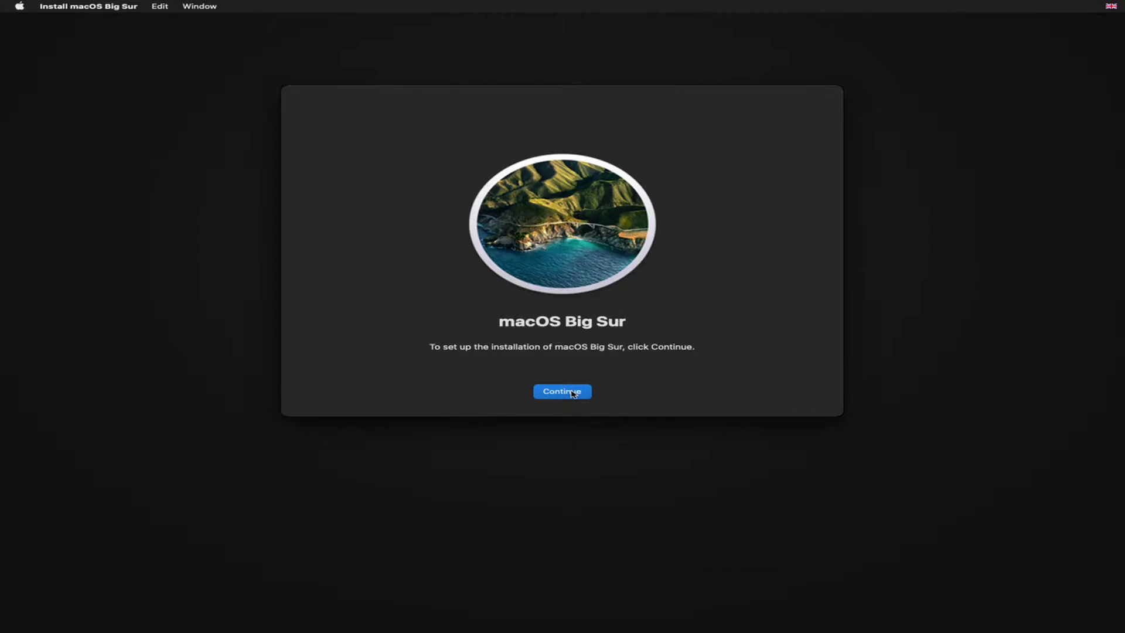
click(552, 397)
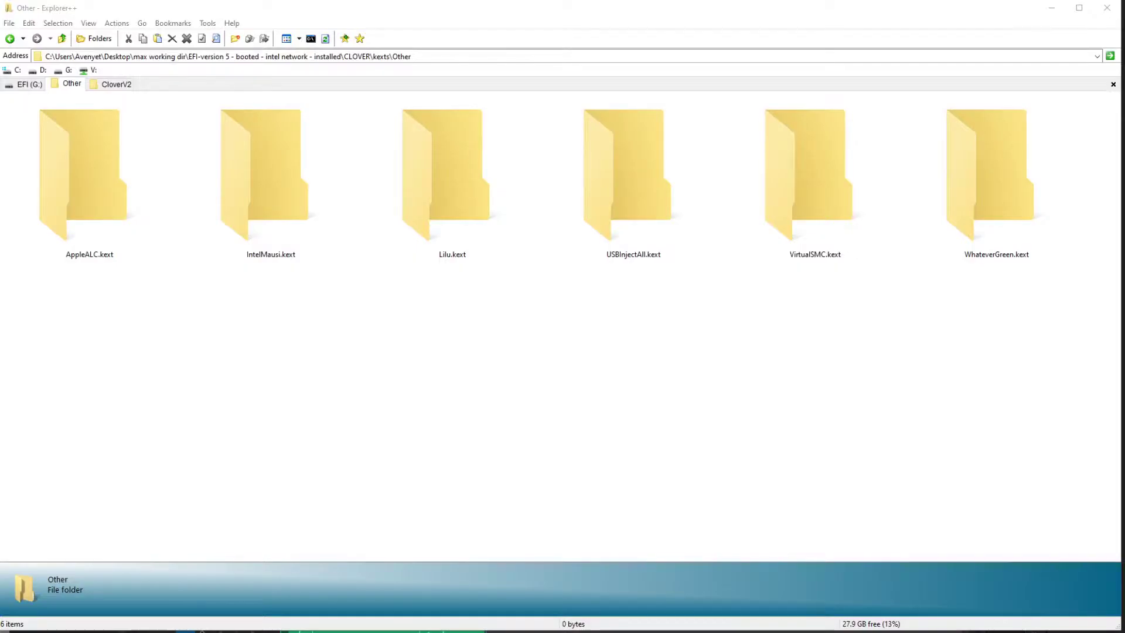
Check IntelMausi.kext in EFI-version 5's kexts and review the differences between config.plist and config-sample.plist in Beyond Compare
click(278, 199)
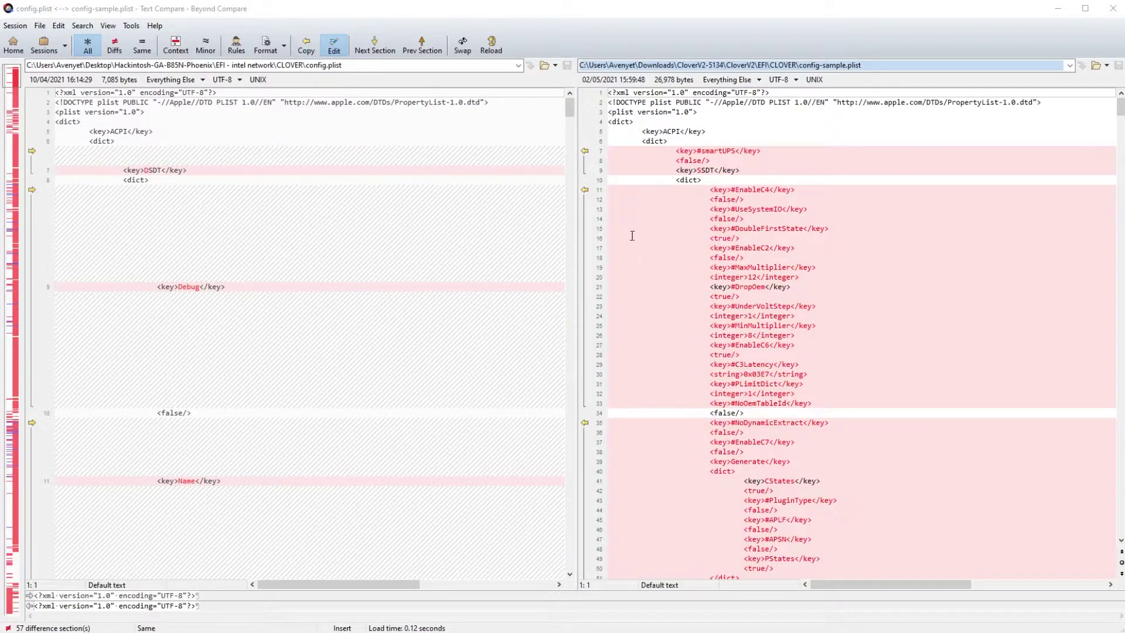
drag(566, 111, 649, 563)
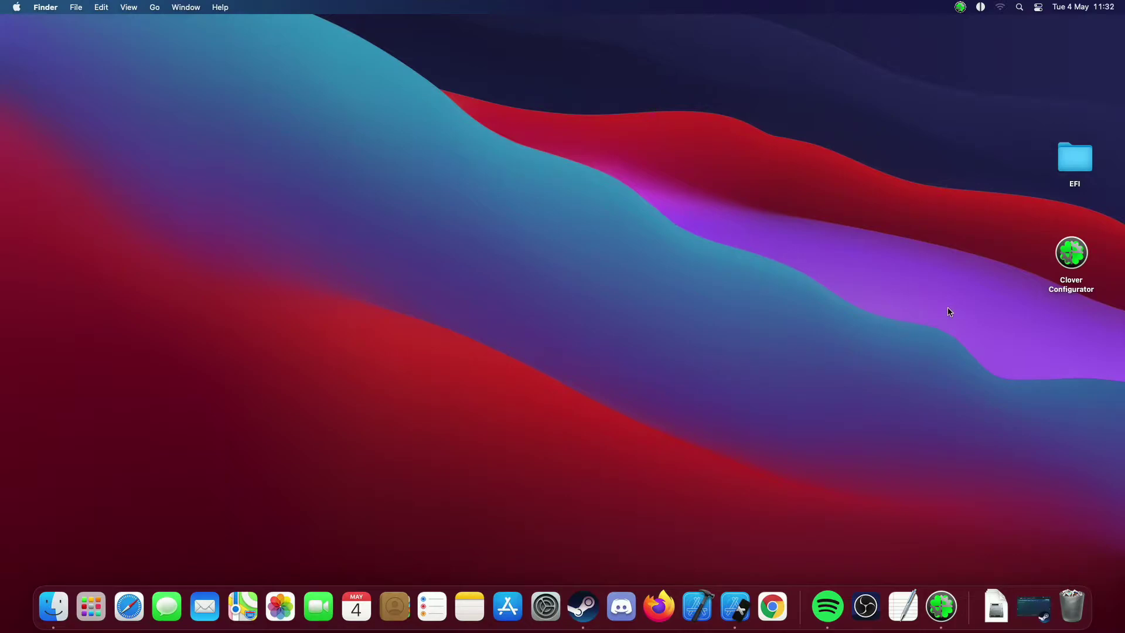
Launch Clover Configurator on macOS and open the EFI partition of the Samsung SSD 850 EVO through Mount EFI
double_click(1062, 263)
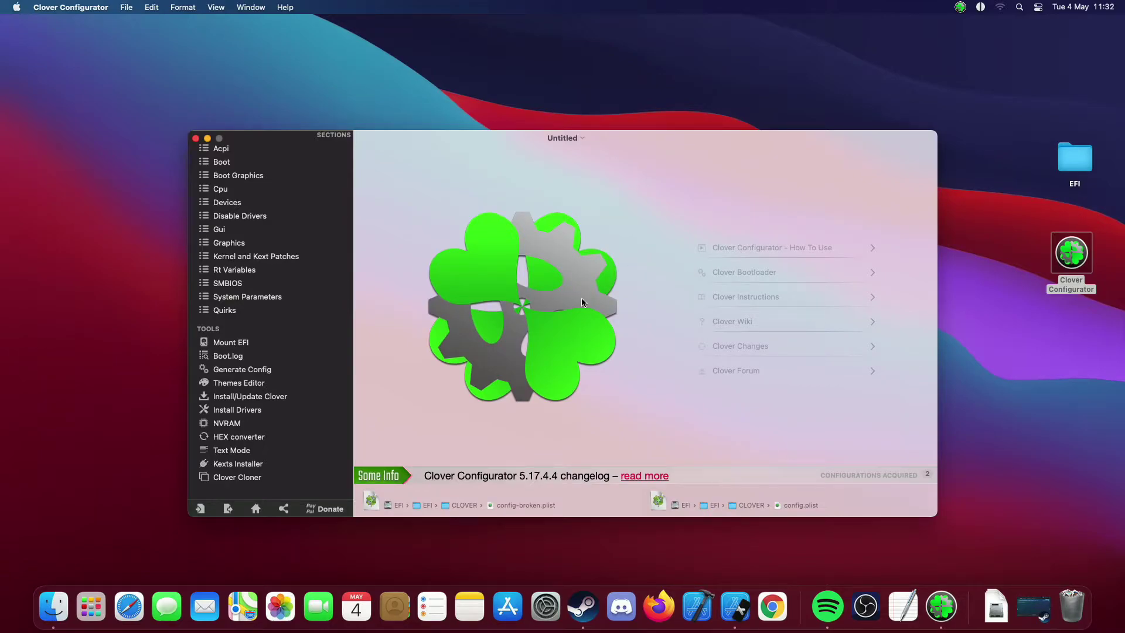
click(248, 343)
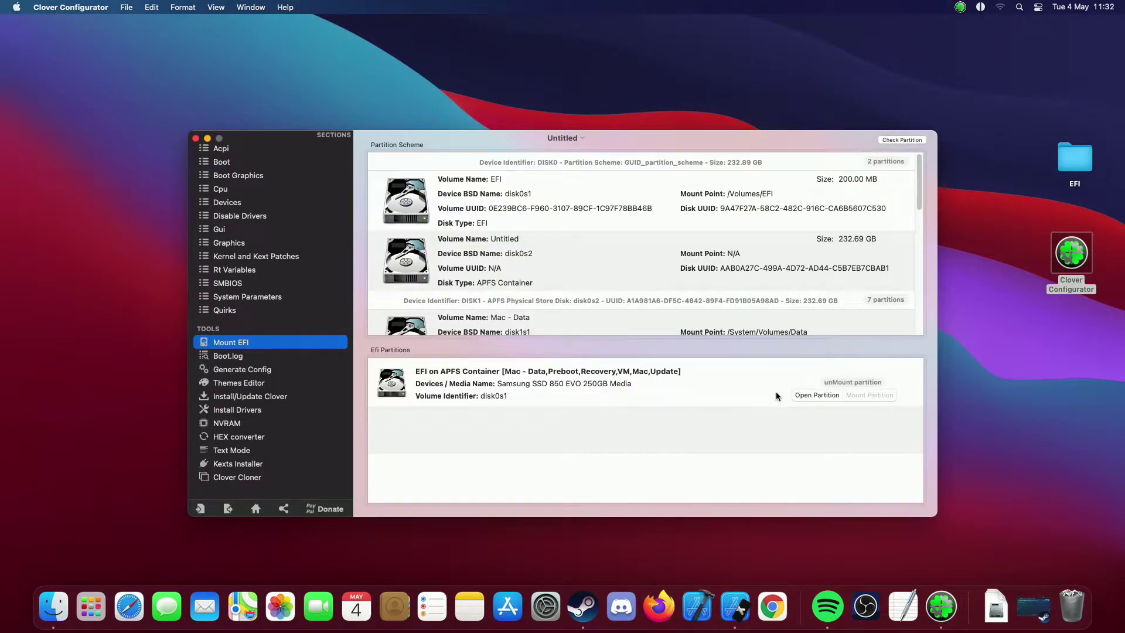
click(824, 396)
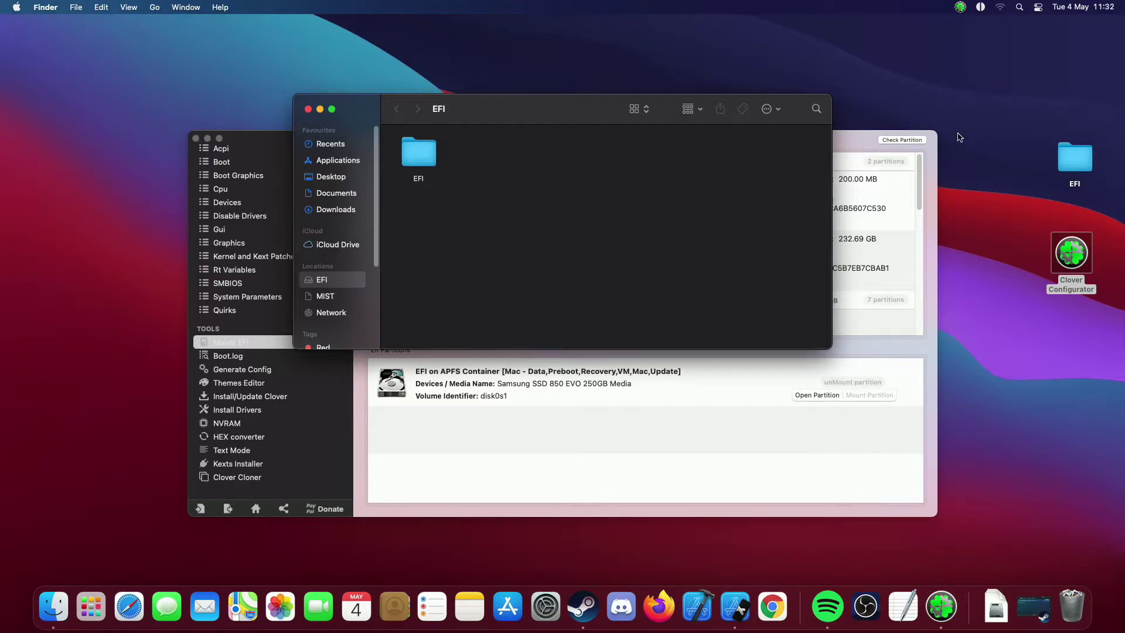
Inspect the CLOVER folder inside the partition's EFI folder, and close the Finder and Clover Configurator windows
drag(1077, 165, 1069, 159)
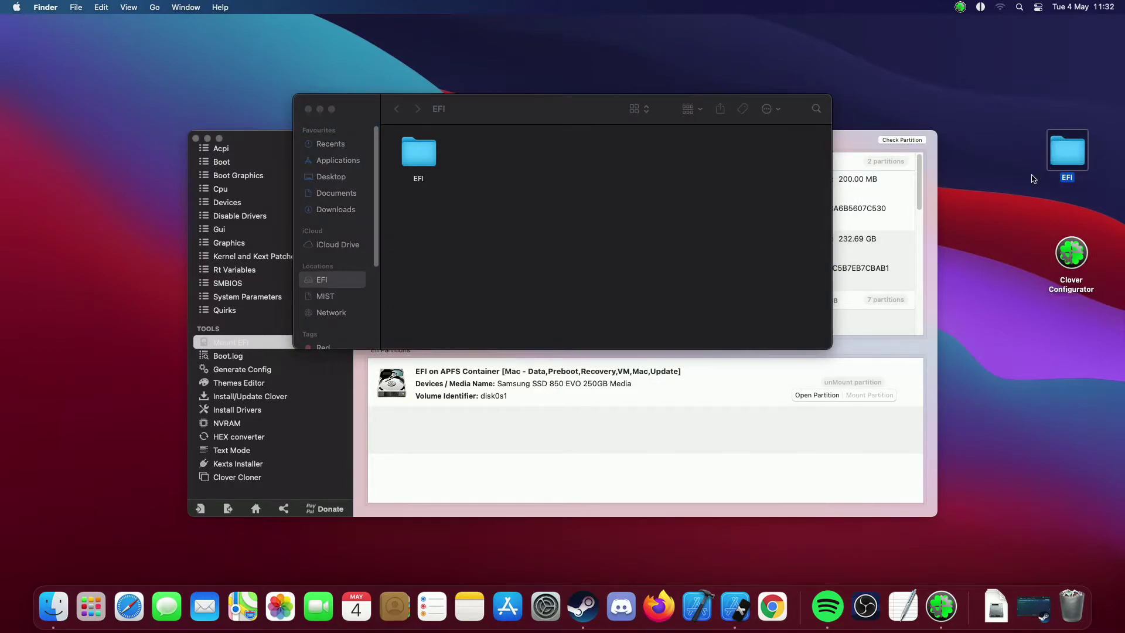
click(502, 199)
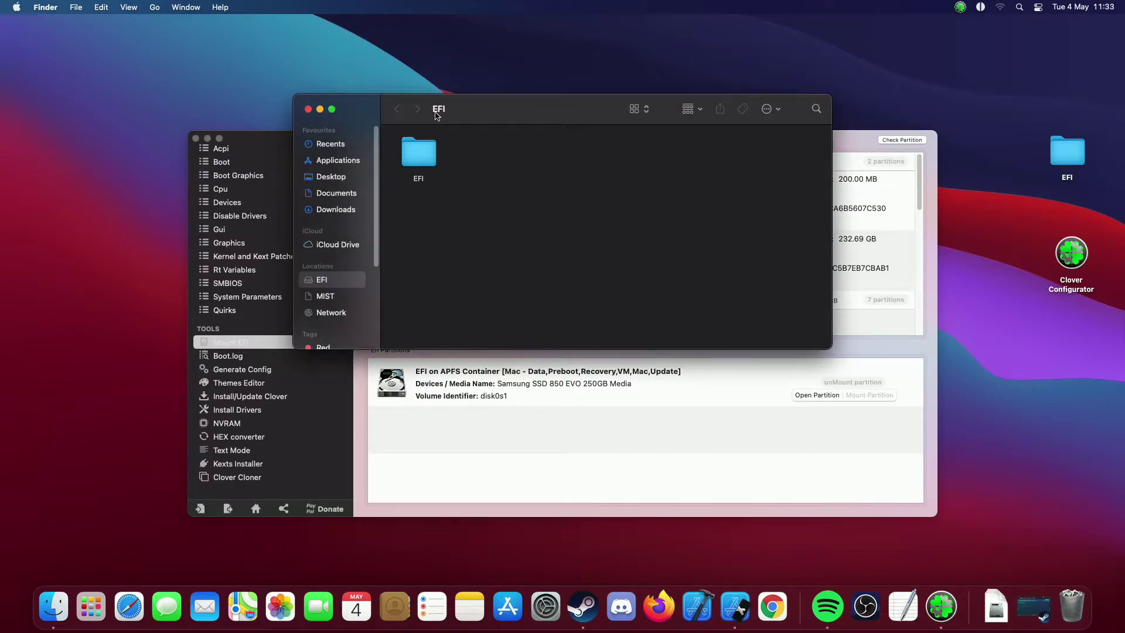
double_click(430, 151)
click(553, 160)
double_click(552, 160)
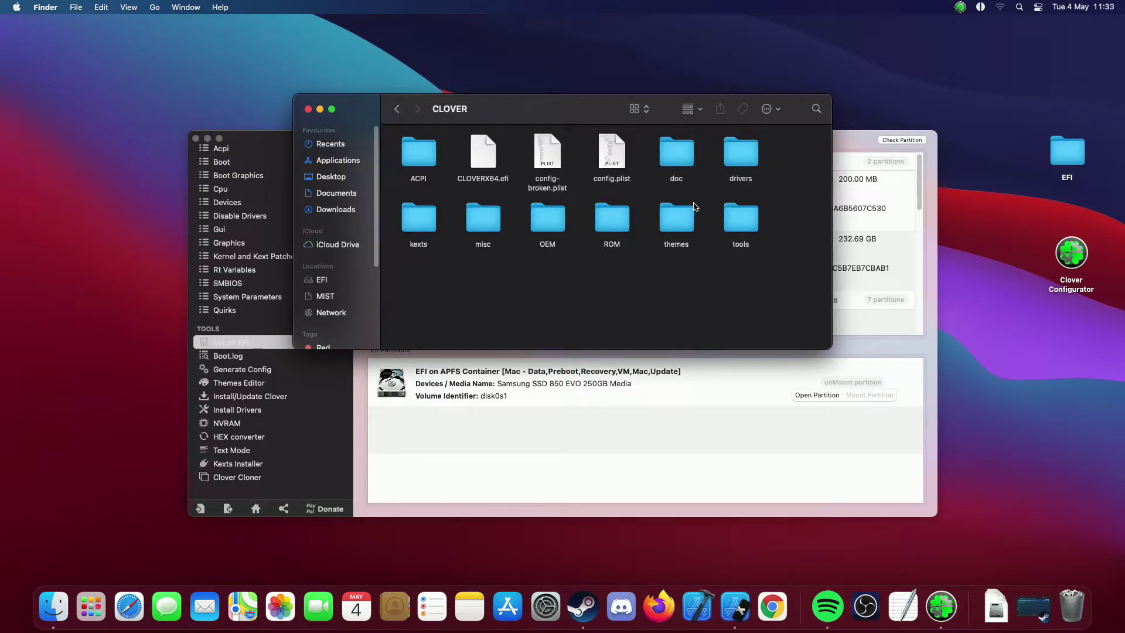
click(309, 110)
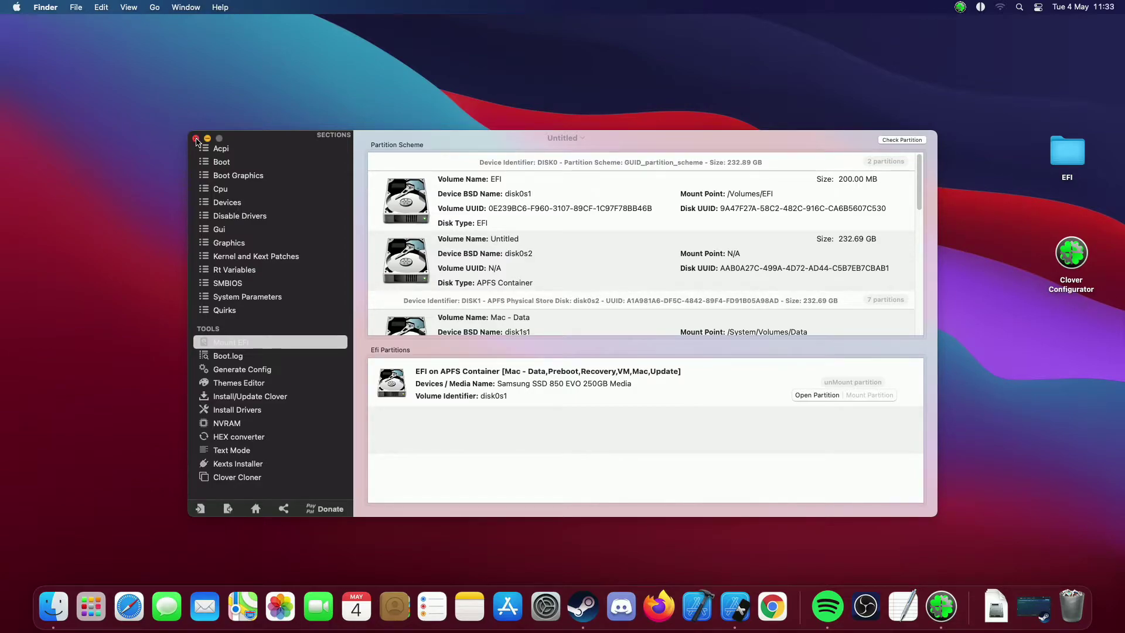
click(196, 140)
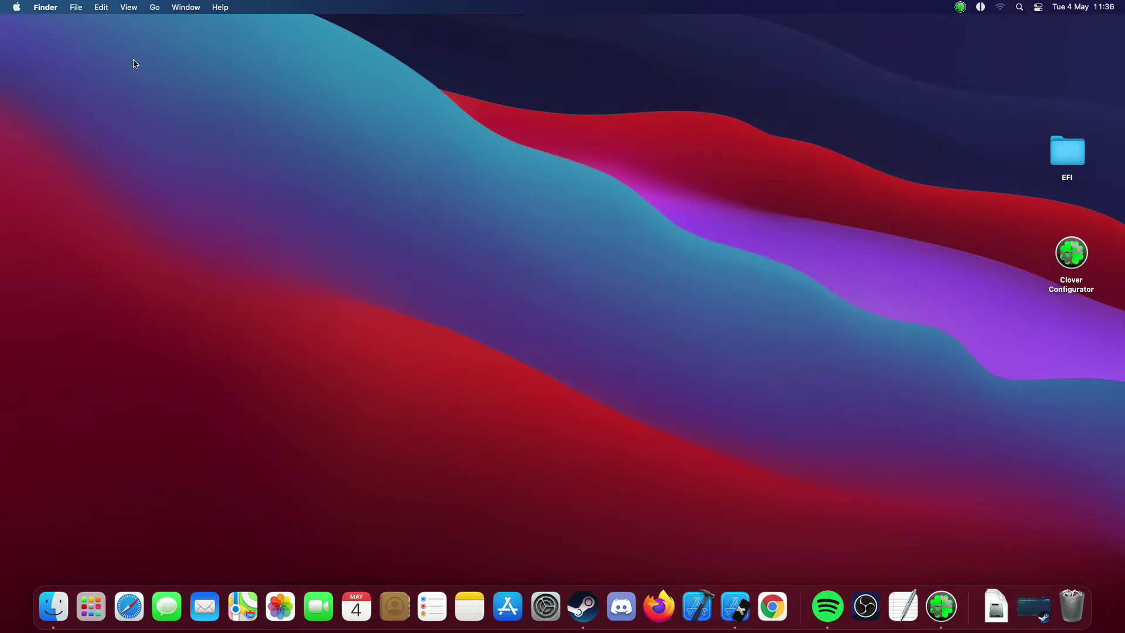
Review the system overview in About This Mac and close it
click(16, 7)
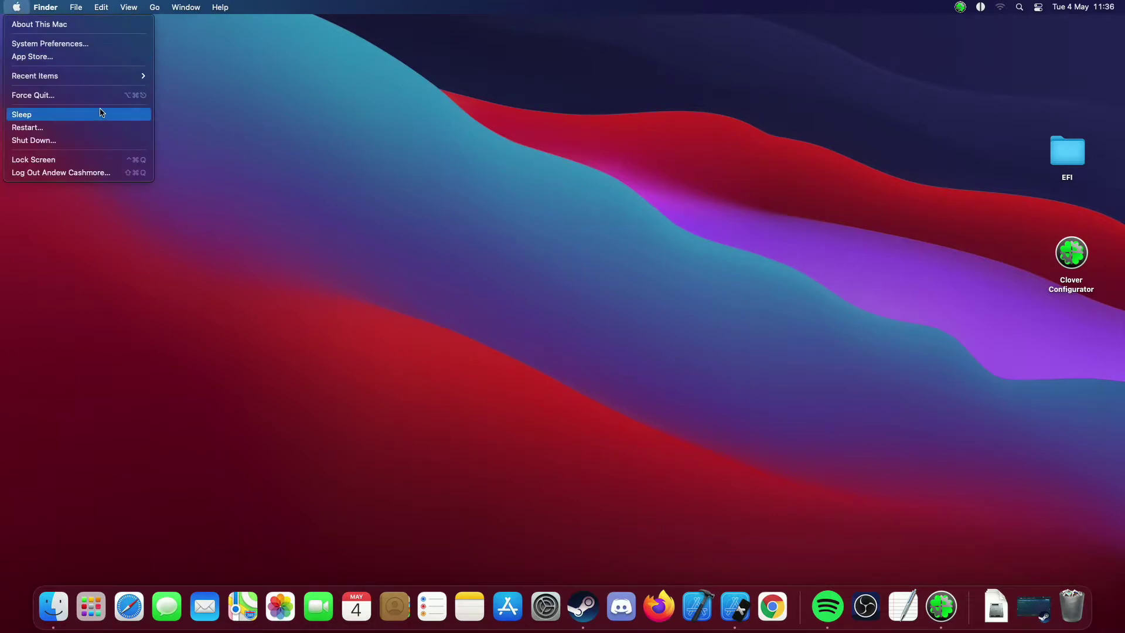
click(363, 132)
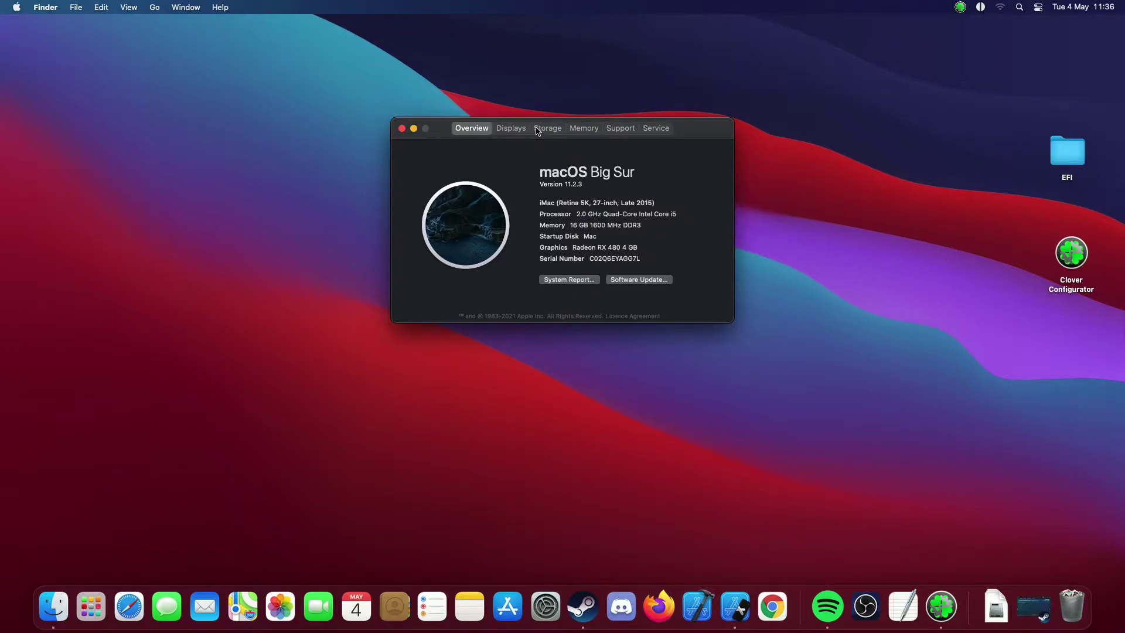
click(400, 129)
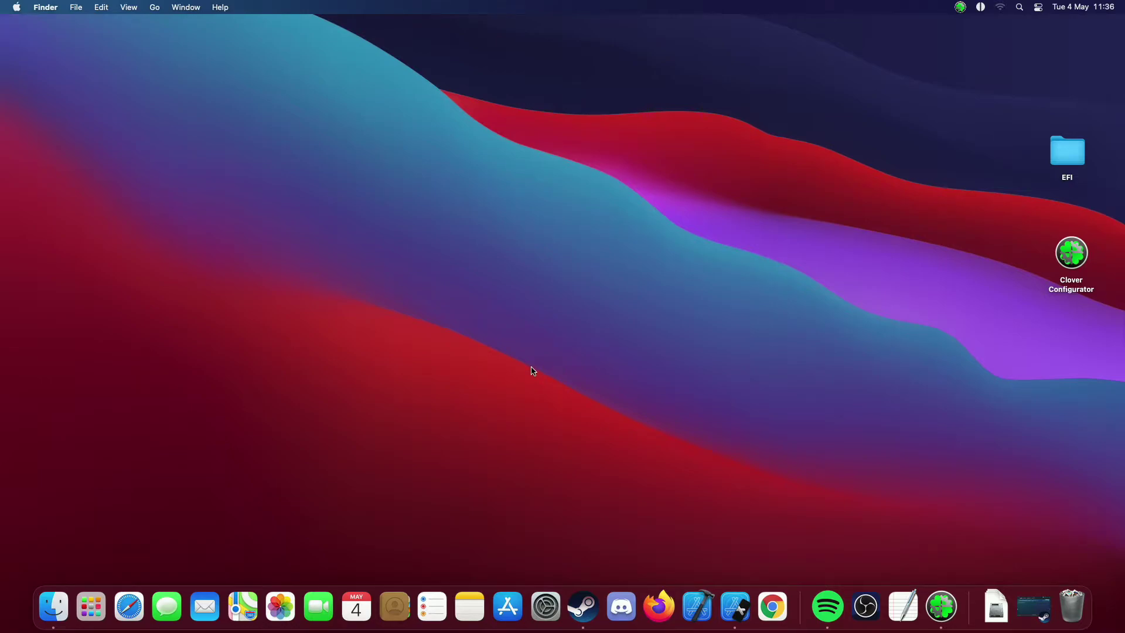
Toggle Wi-Fi off and back on, and check which wireless networks are available
click(999, 8)
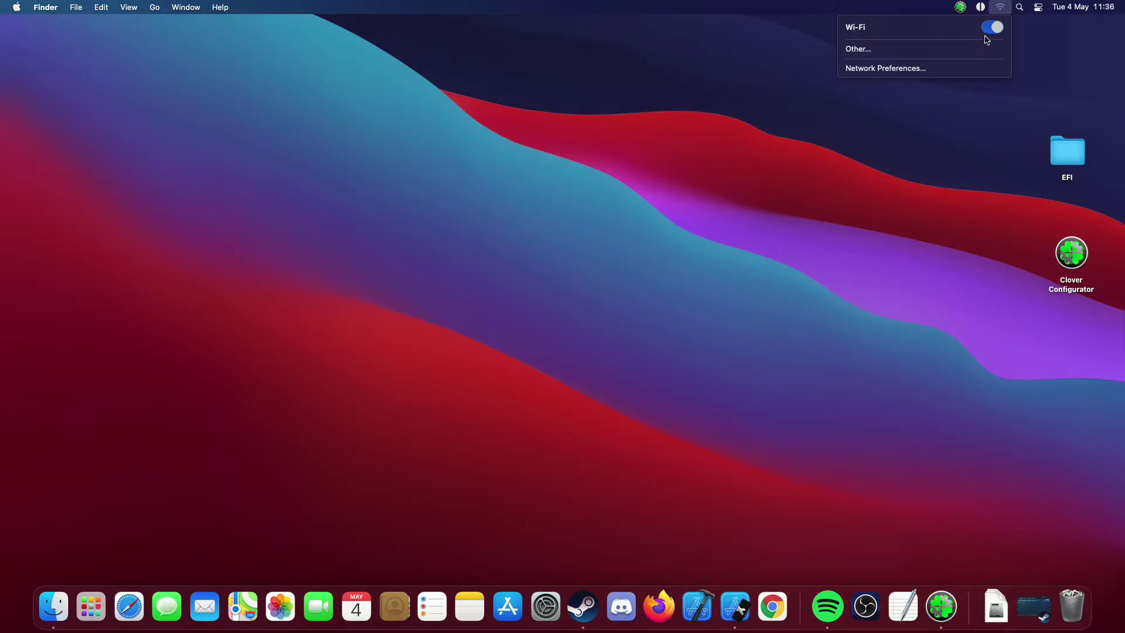
click(992, 27)
click(992, 28)
click(1000, 7)
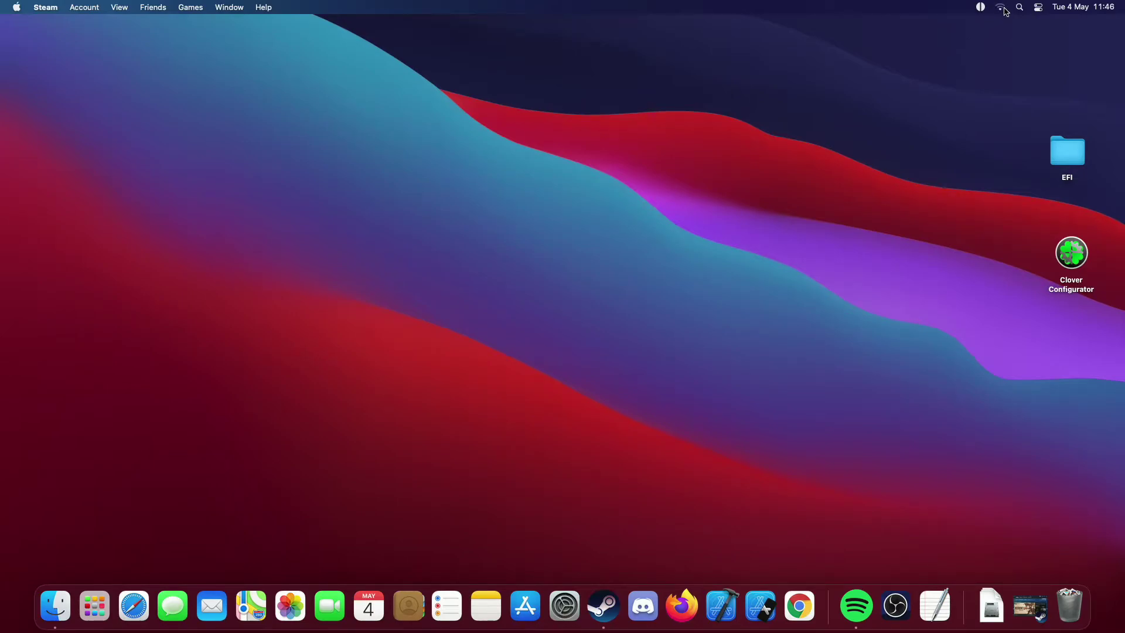
click(1002, 8)
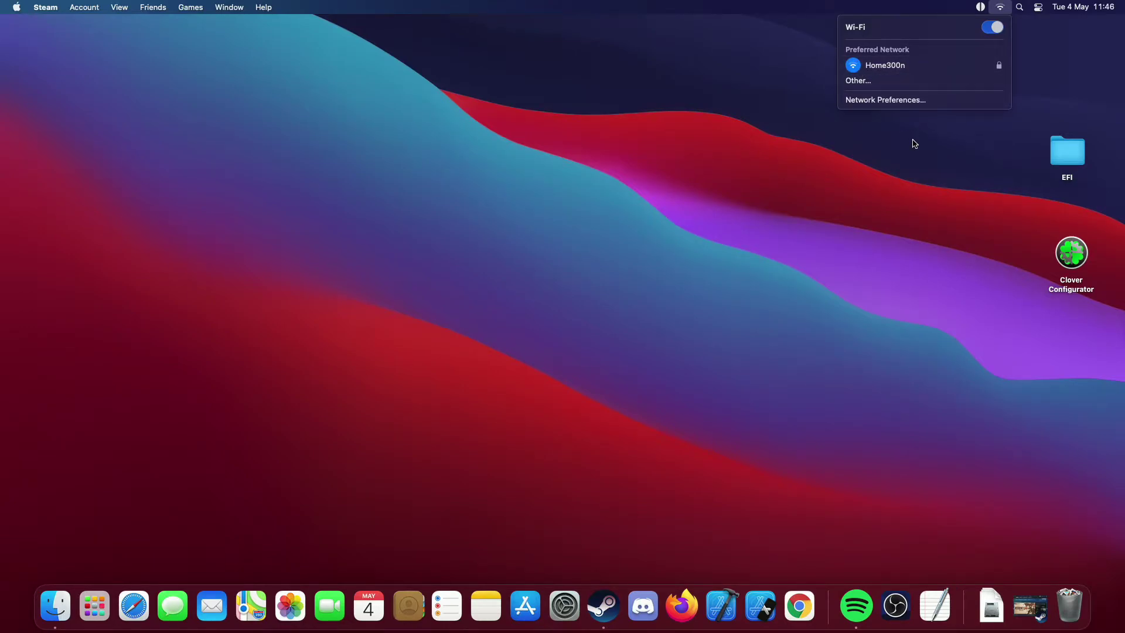
click(906, 215)
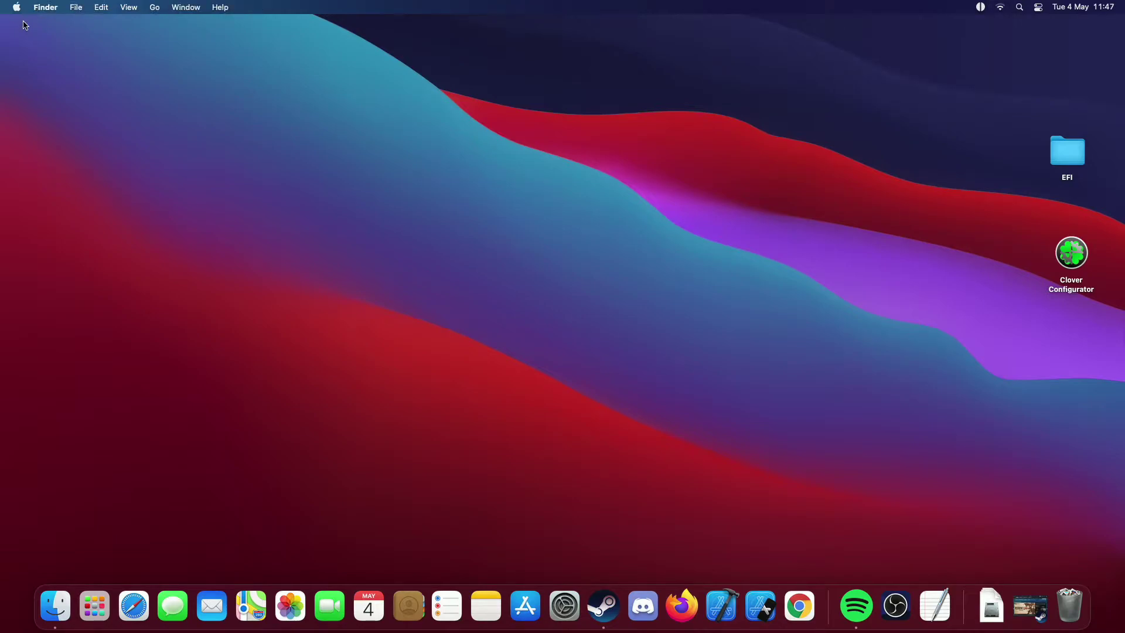
Open the Bluetooth settings in System Preferences and reposition the window to examine them
click(18, 10)
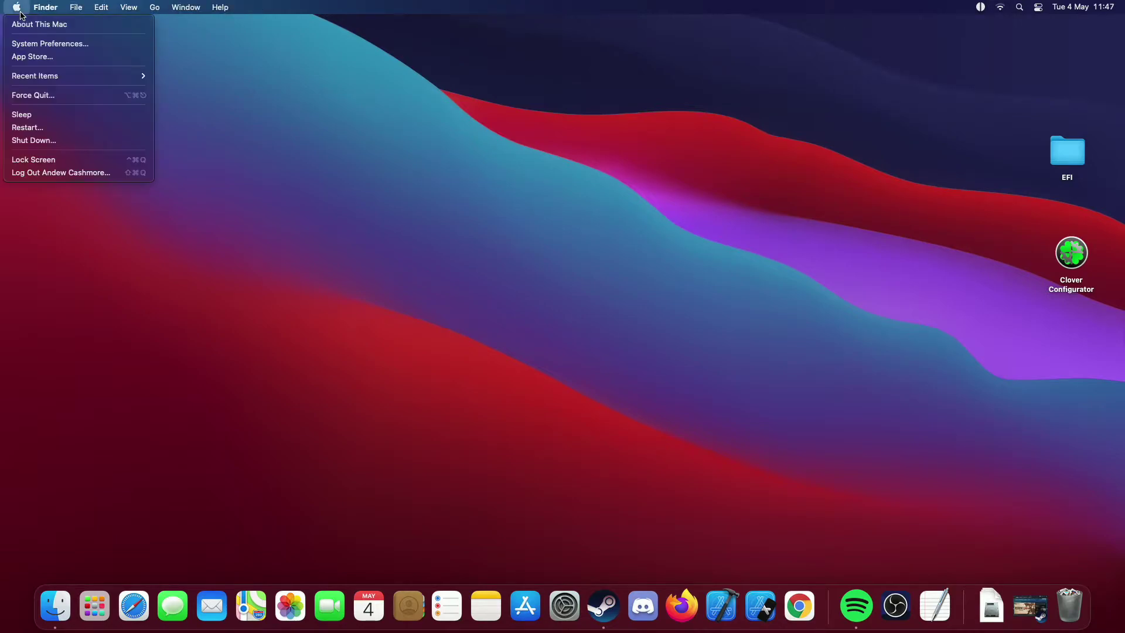
click(48, 43)
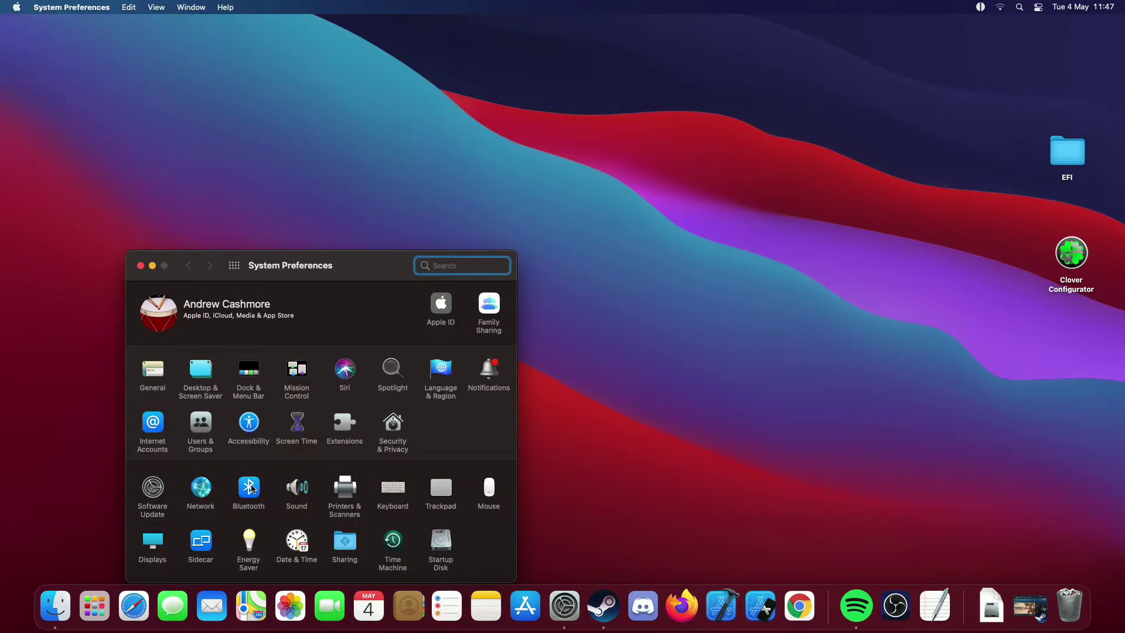
click(252, 480)
drag(307, 260, 403, 182)
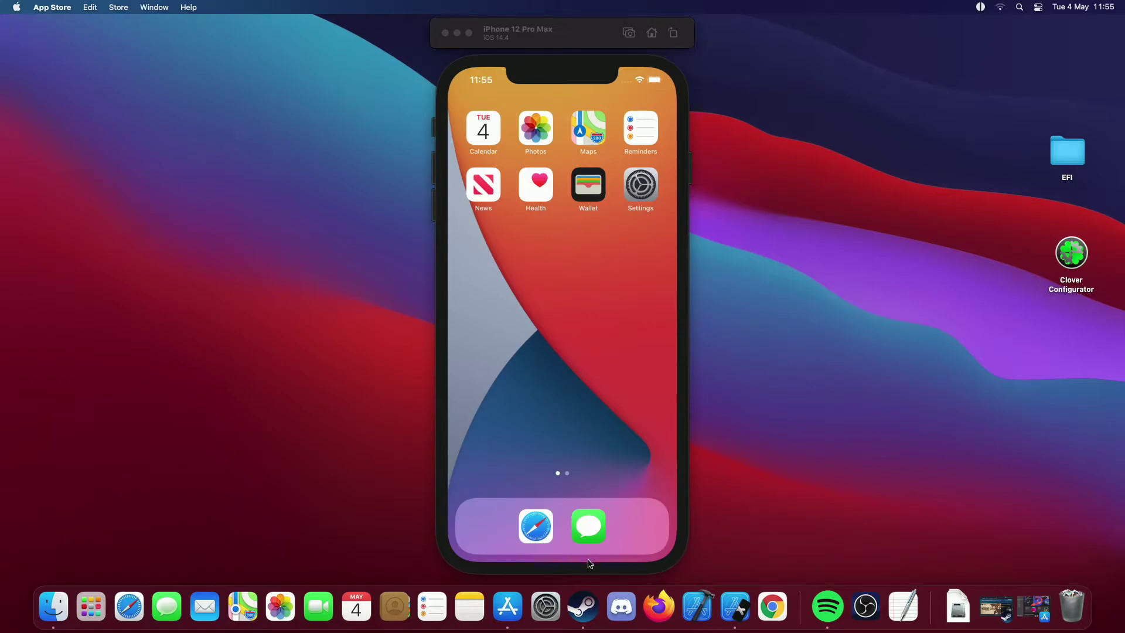
Open the App Store, browse its Create and Work sections, and close the store window
click(508, 607)
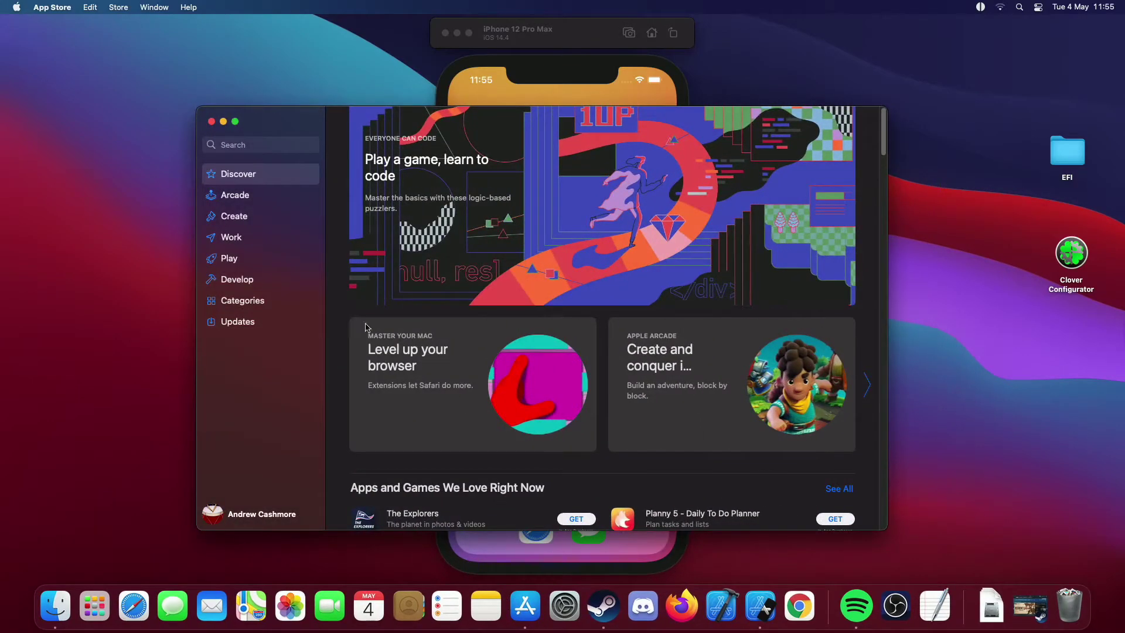
click(251, 216)
click(257, 235)
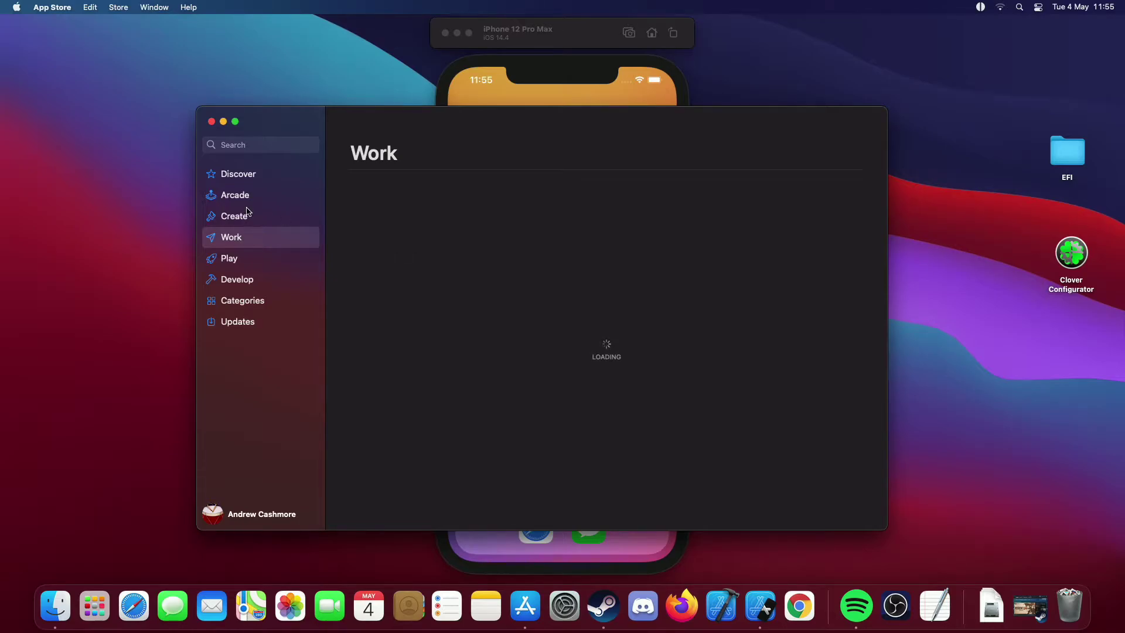
click(211, 122)
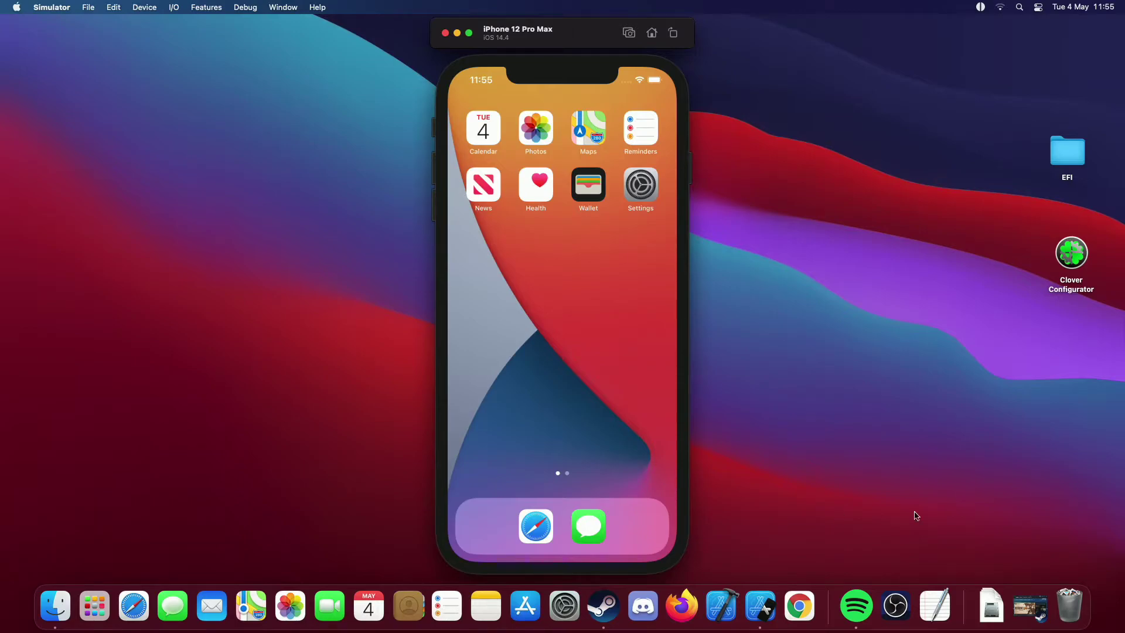